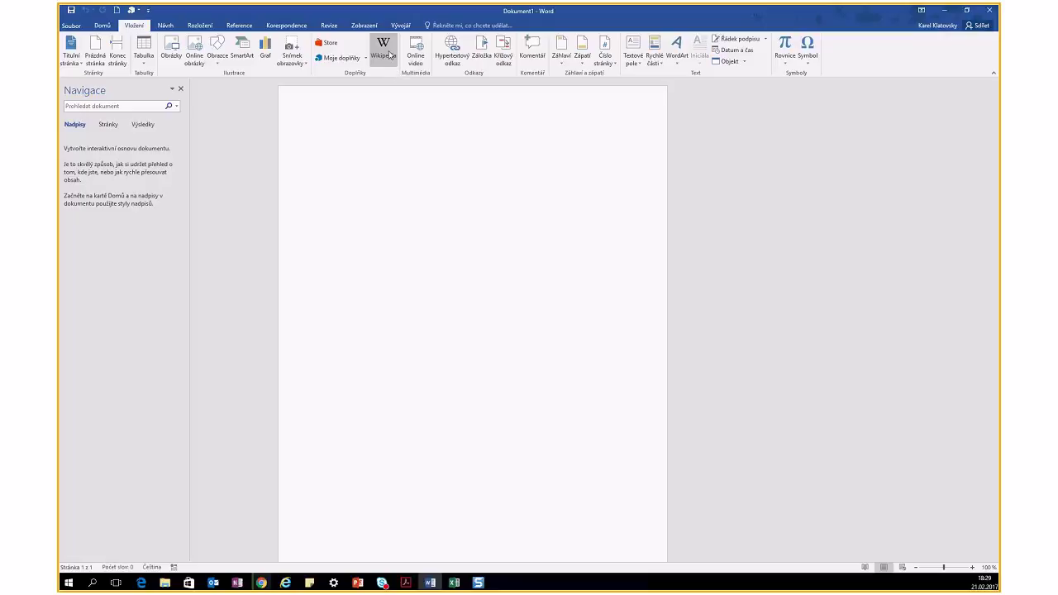
- Open the Wikipedia add-in beside the document and view the list of recently used add-ins
left_click(383, 50)
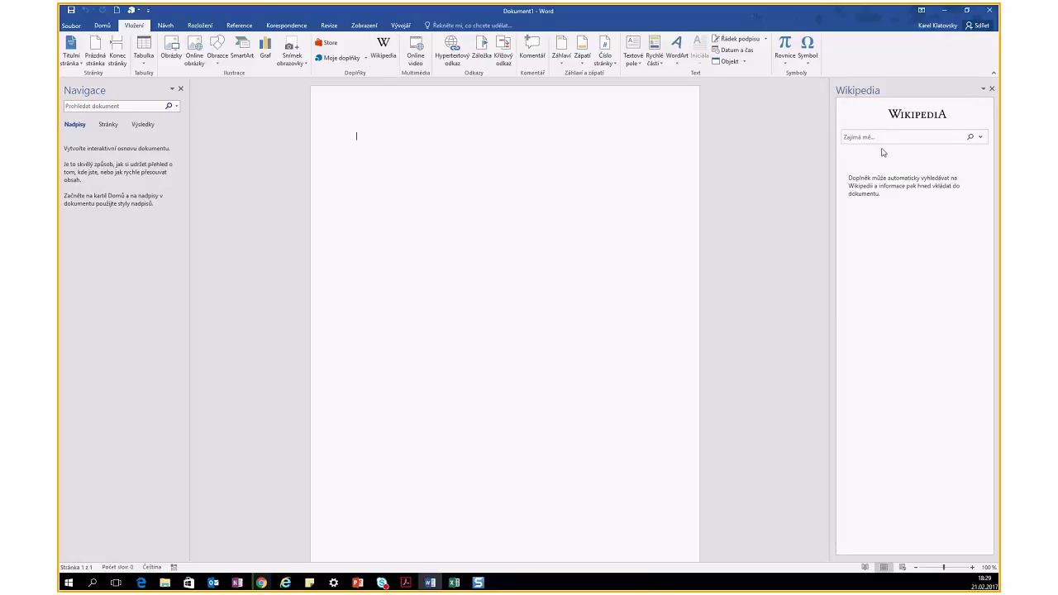
left_click(880, 133)
left_click(365, 58)
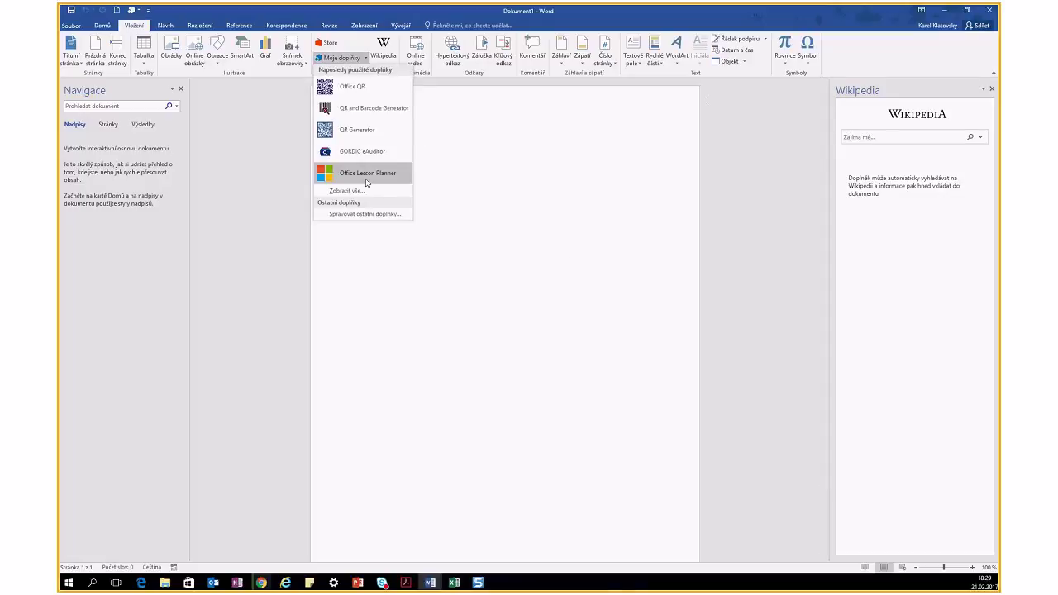
- Open the Vzdělání category of the Office add-in store and enlarge its dialog
left_click(330, 44)
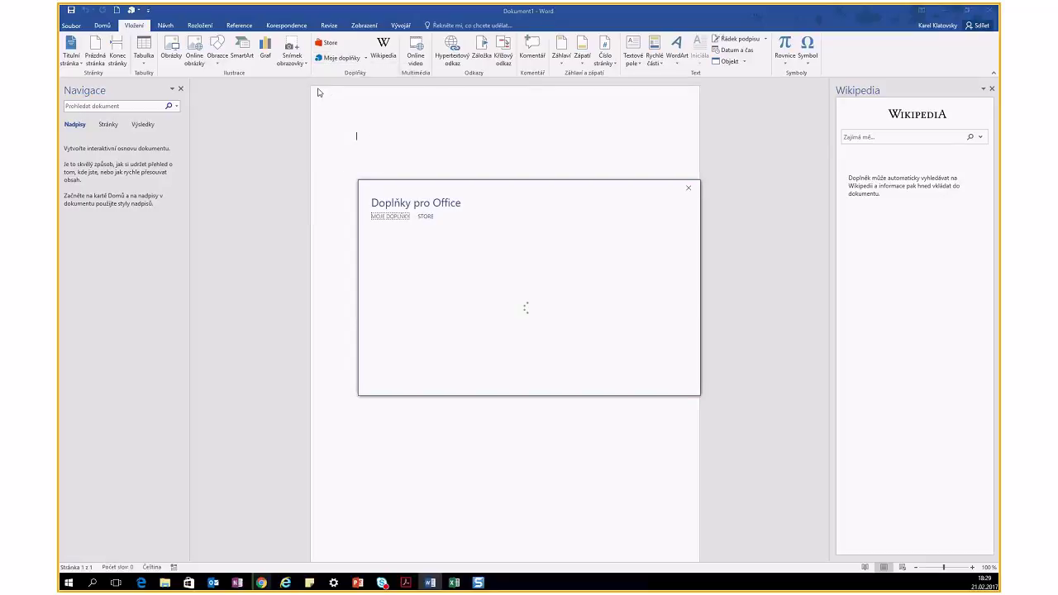
left_click(424, 218)
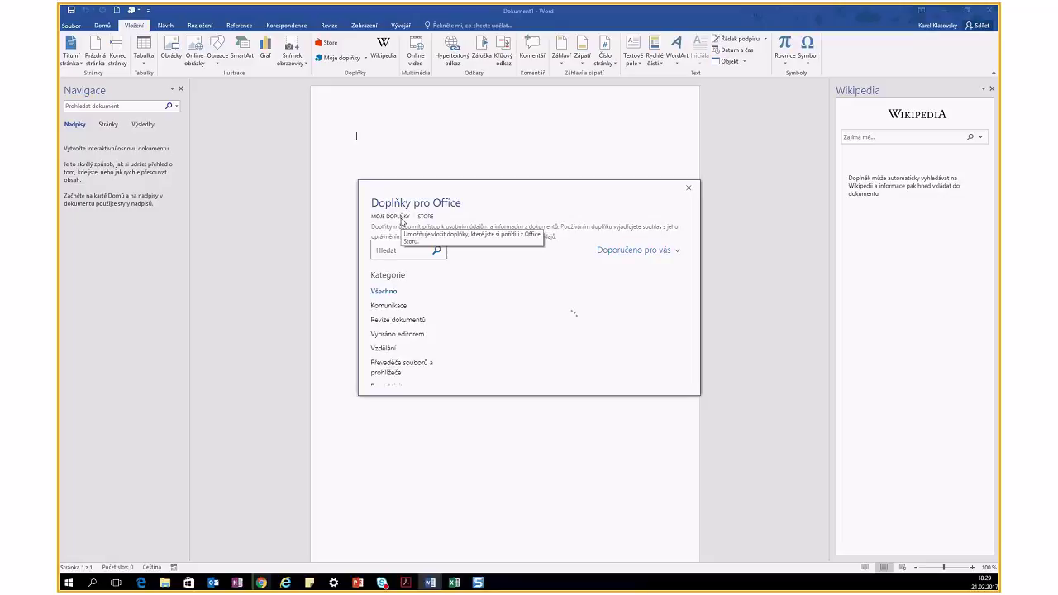
left_click(380, 350)
left_click_drag(548, 179, 545, 121)
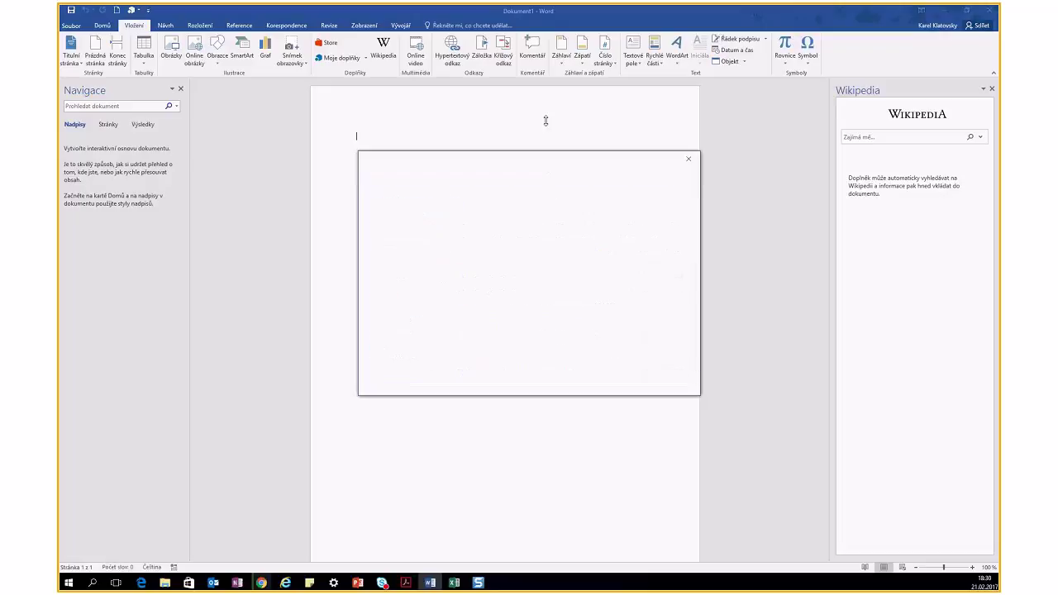
left_click_drag(702, 263, 783, 262)
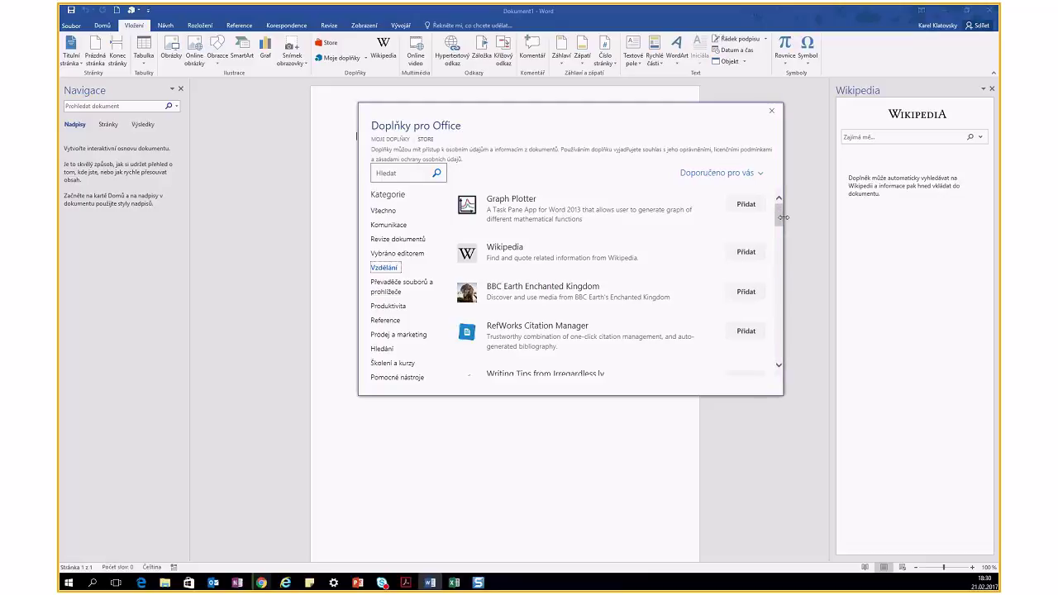
- Browse the Vzdělání add-ins offered for Word through to the end of the list and close the store
scroll(764, 229, "down", 1)
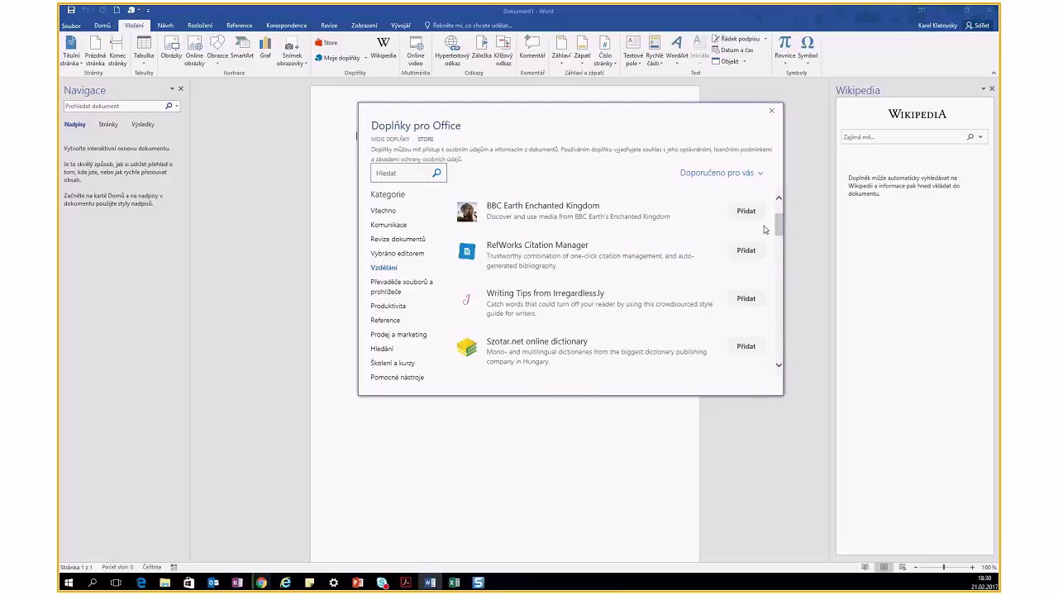
scroll(779, 216, "up", 1)
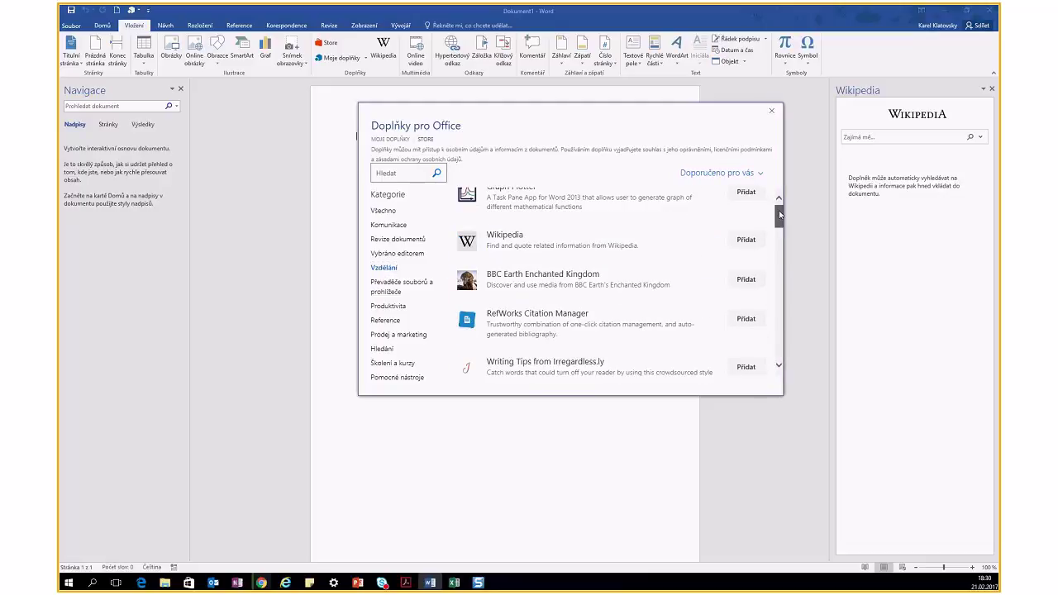
scroll(779, 213, "down", 4)
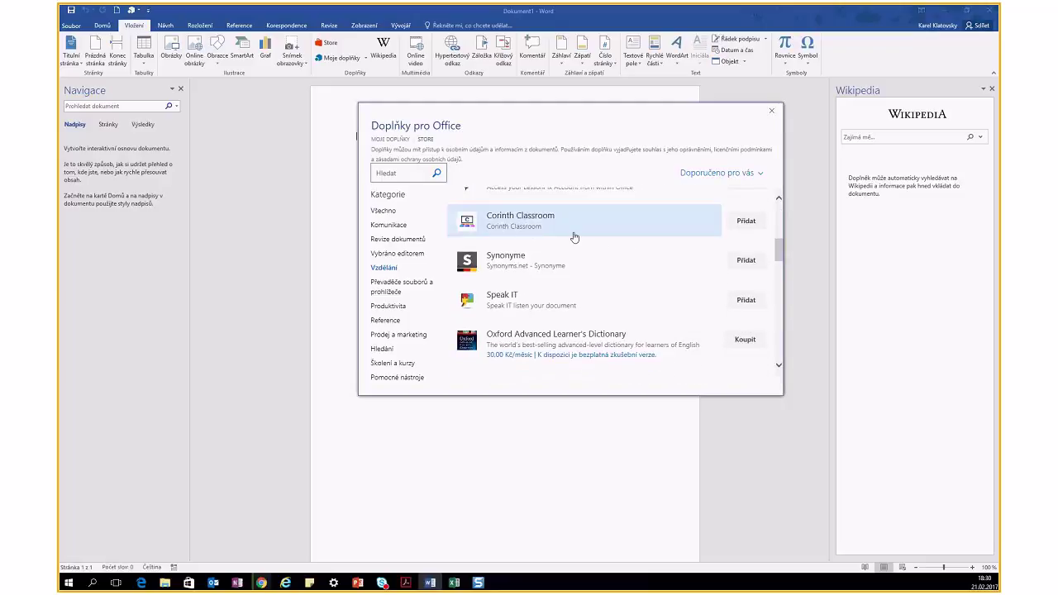
left_click_drag(779, 254, 781, 325)
scroll(546, 288, "up", 1)
scroll(781, 325, "down", 2)
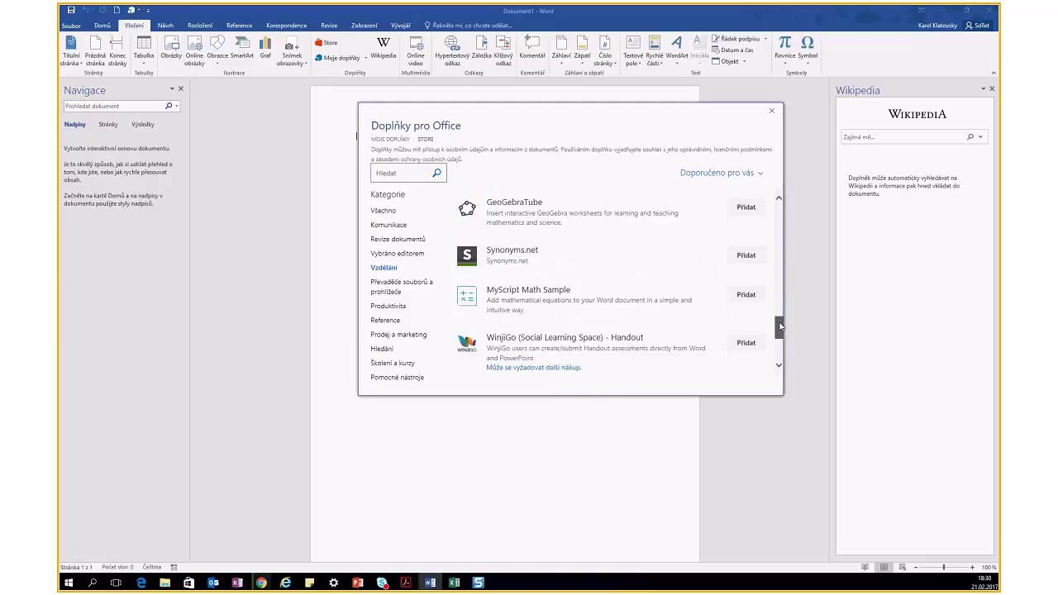
left_click_drag(780, 325, 778, 347)
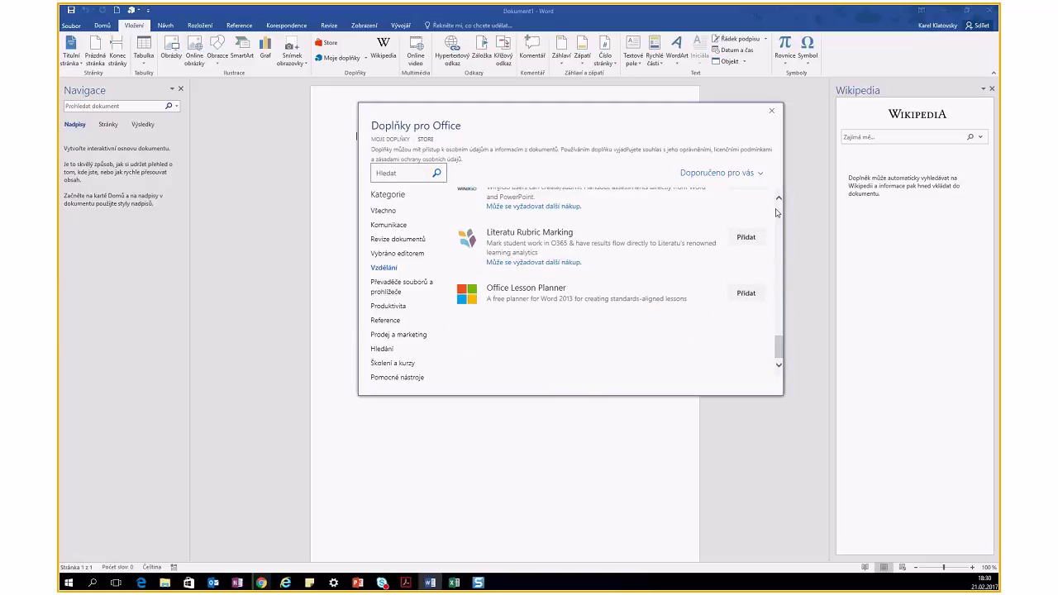
left_click(771, 111)
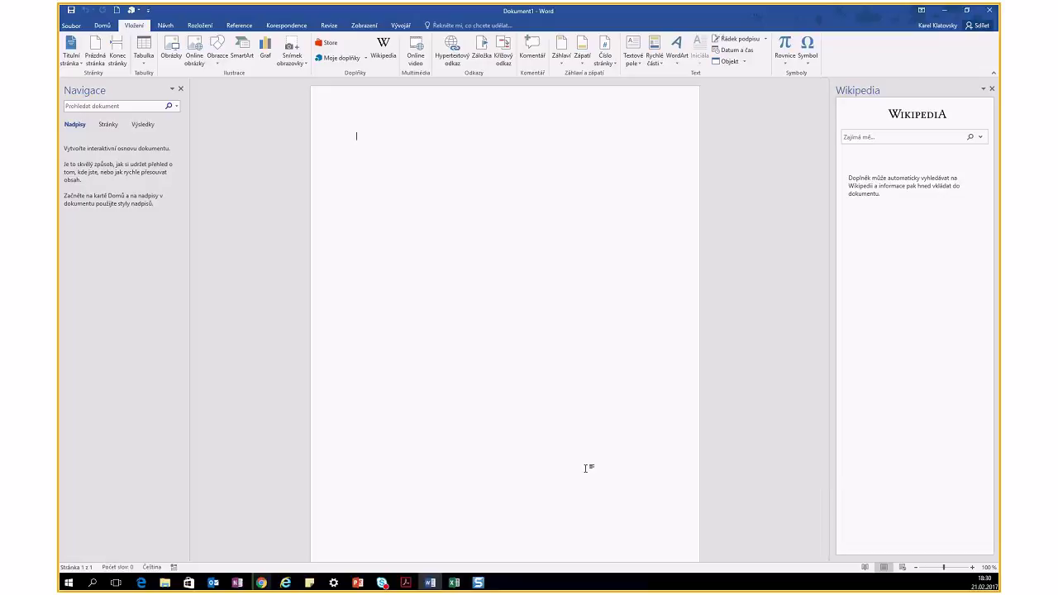
- Open the Office QR add-in and close the Wikipedia pane
left_click(365, 58)
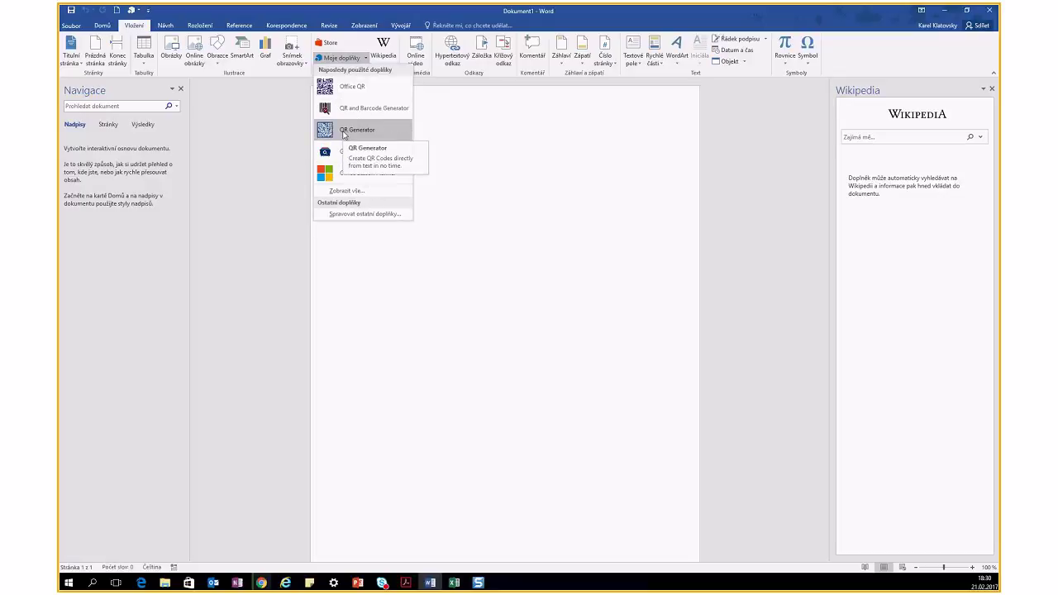
left_click(344, 132)
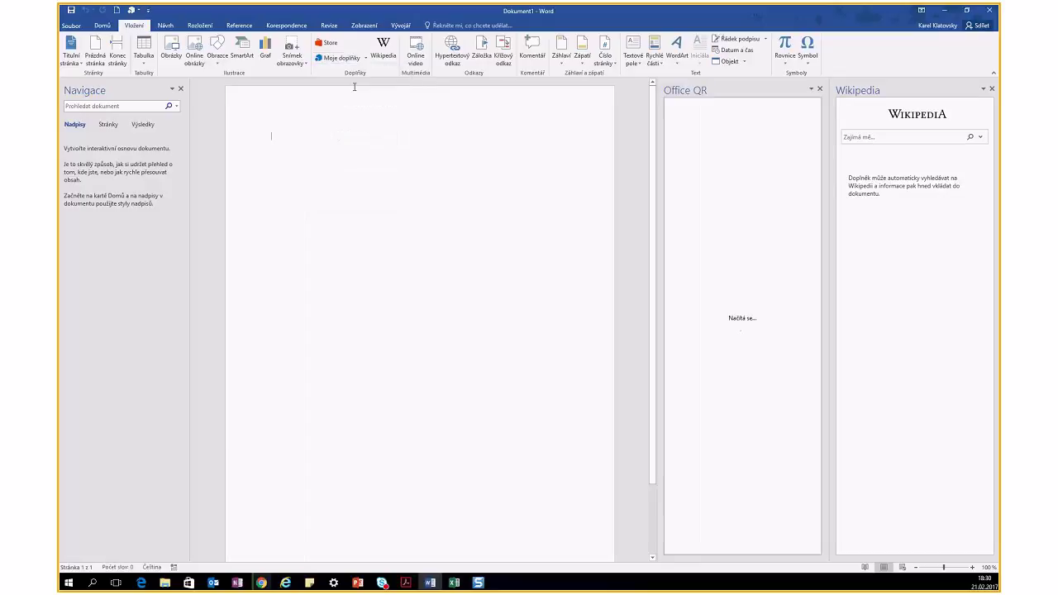
left_click(991, 89)
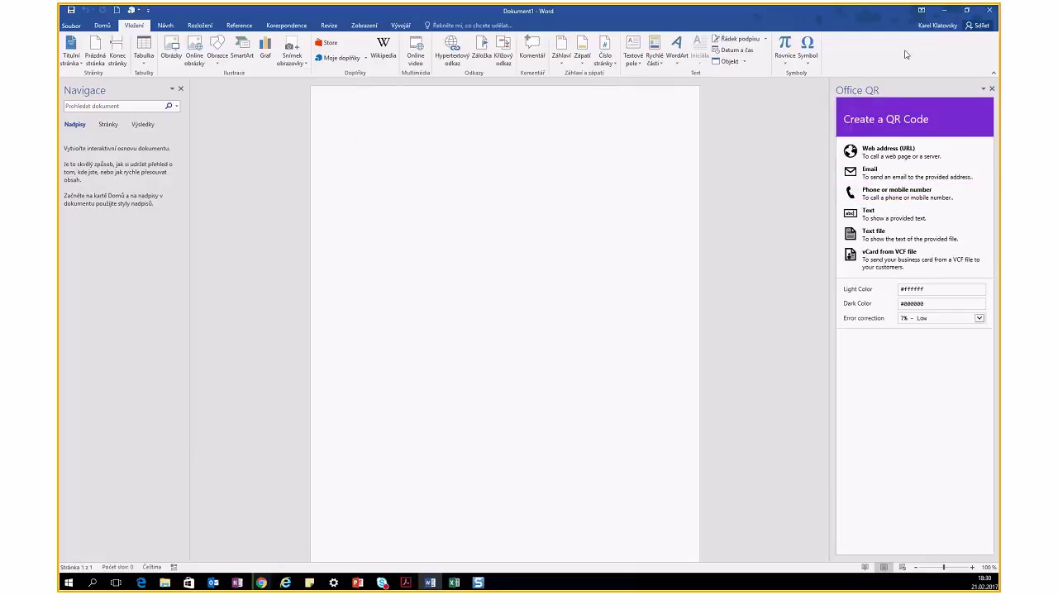
left_click(887, 152)
left_click(887, 170)
type("mic")
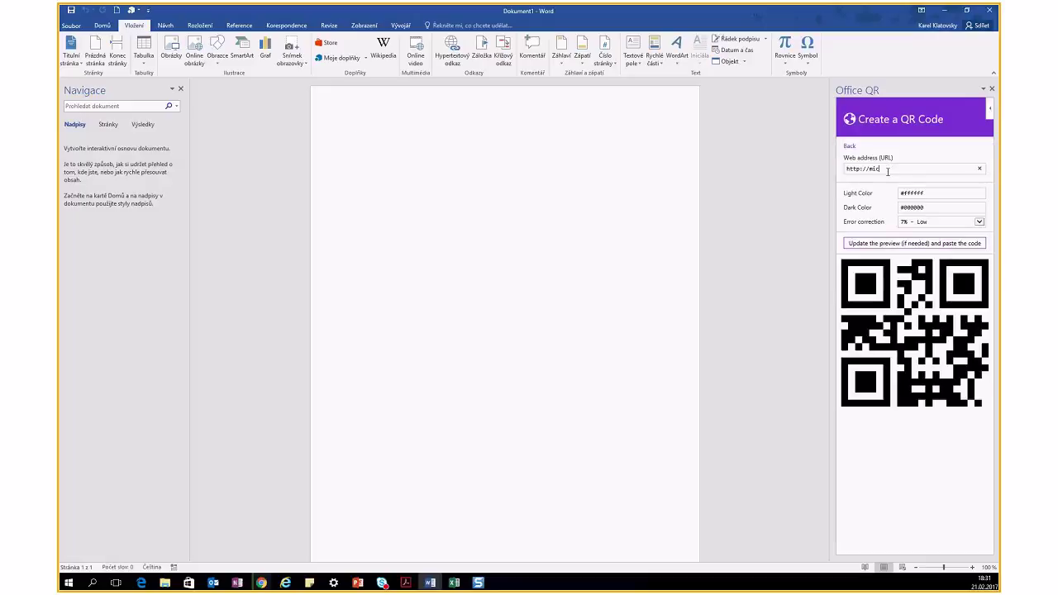
type("rosoft.cz")
left_click(880, 243)
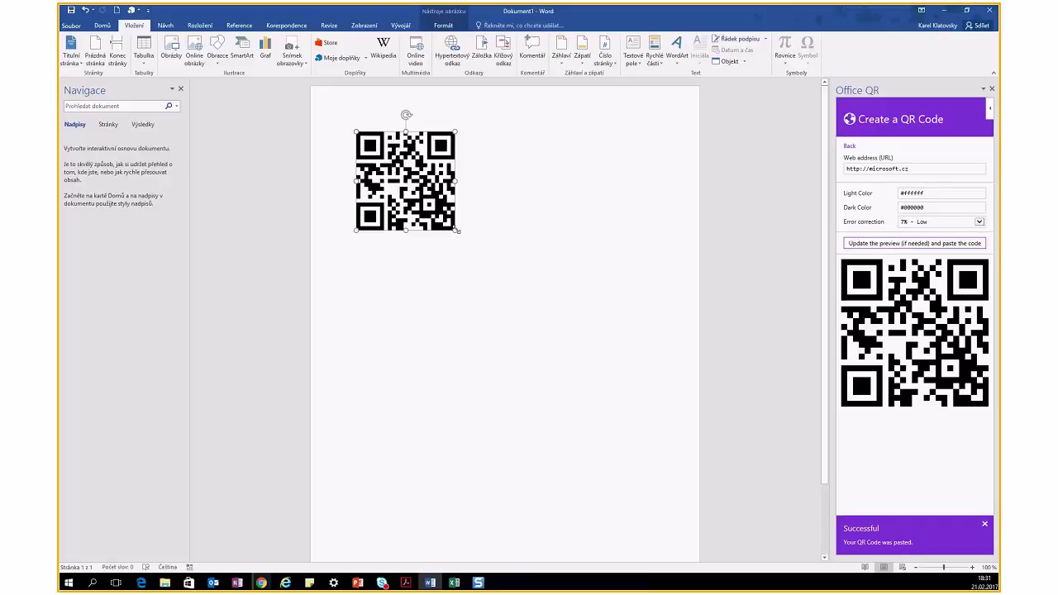
- Shrink the inserted QR code to less than half its width, keeping it square
left_click(409, 176)
left_click_drag(409, 176, 533, 177)
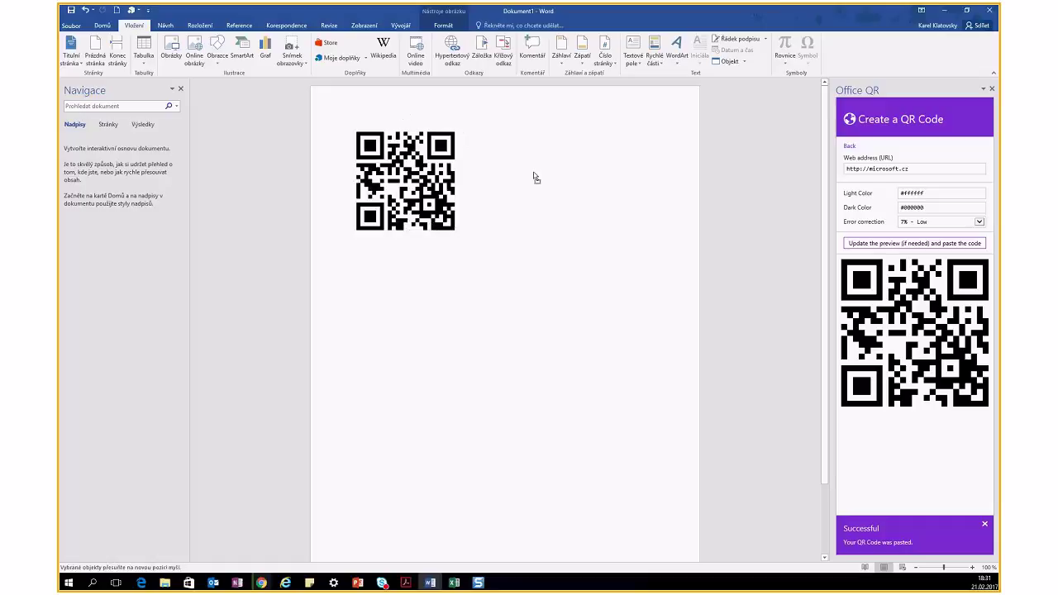
left_click(427, 224)
left_click_drag(452, 230, 400, 171)
- Set the QR code's text wrapping to Těsné and place it, slightly enlarged, near the page's lower-right corner
right_click(385, 153)
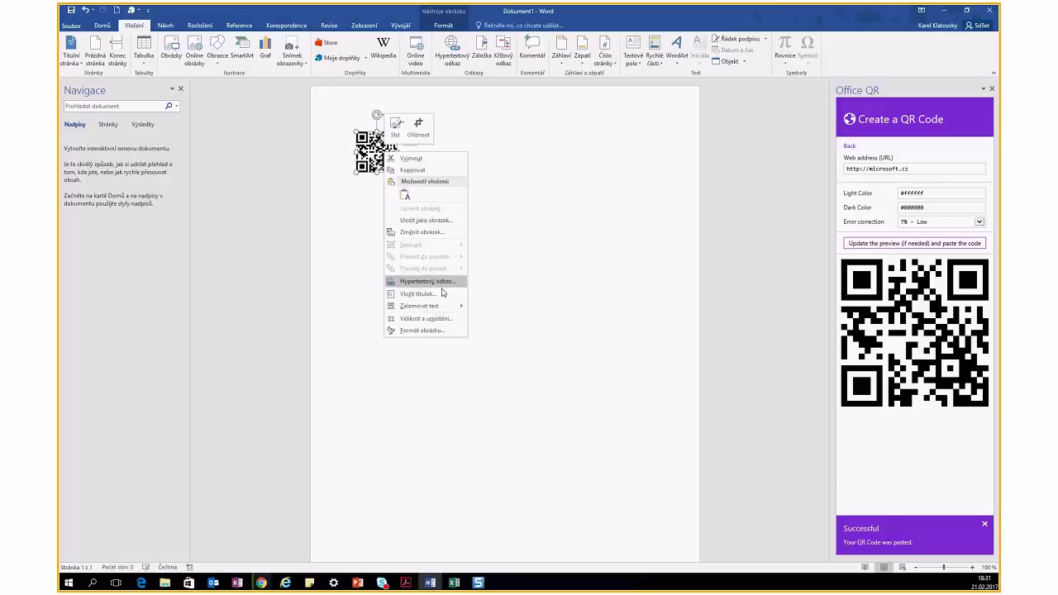
mouse_move(437, 306)
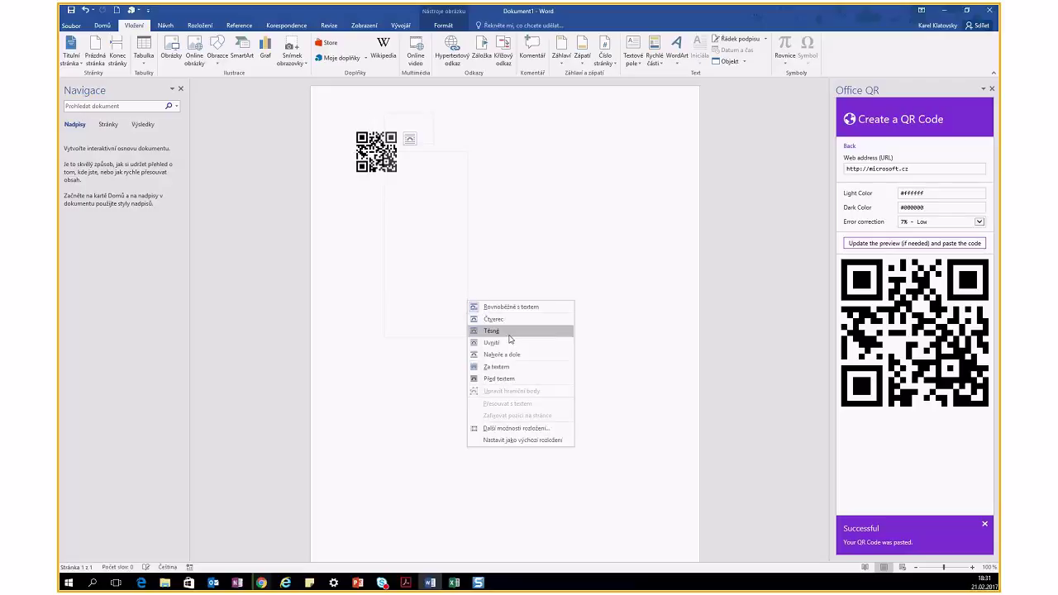
left_click(509, 334)
left_click_drag(376, 153, 588, 258)
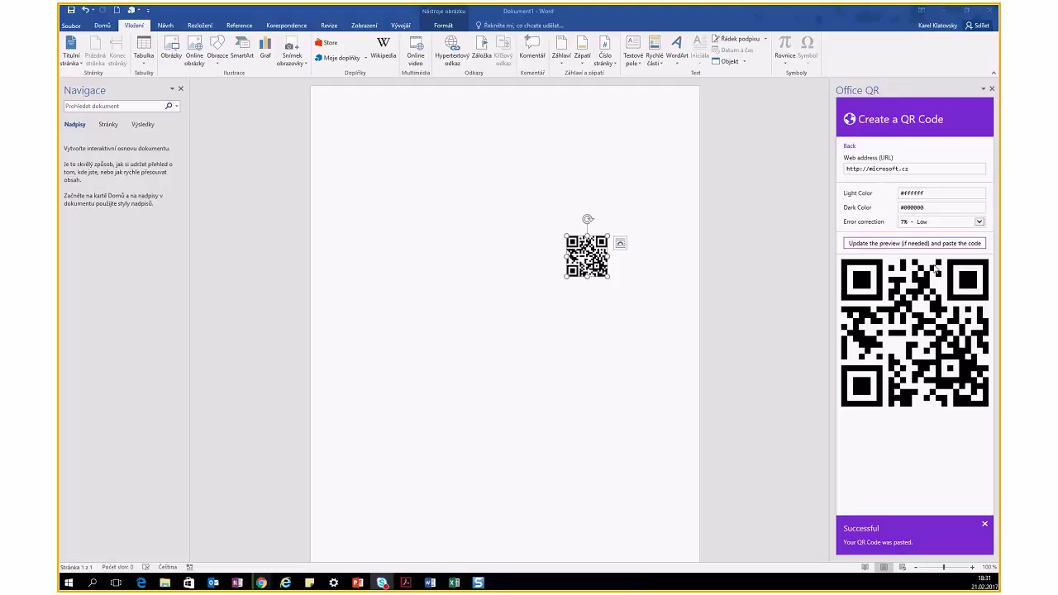
left_click(609, 278)
left_click_drag(609, 279, 639, 499)
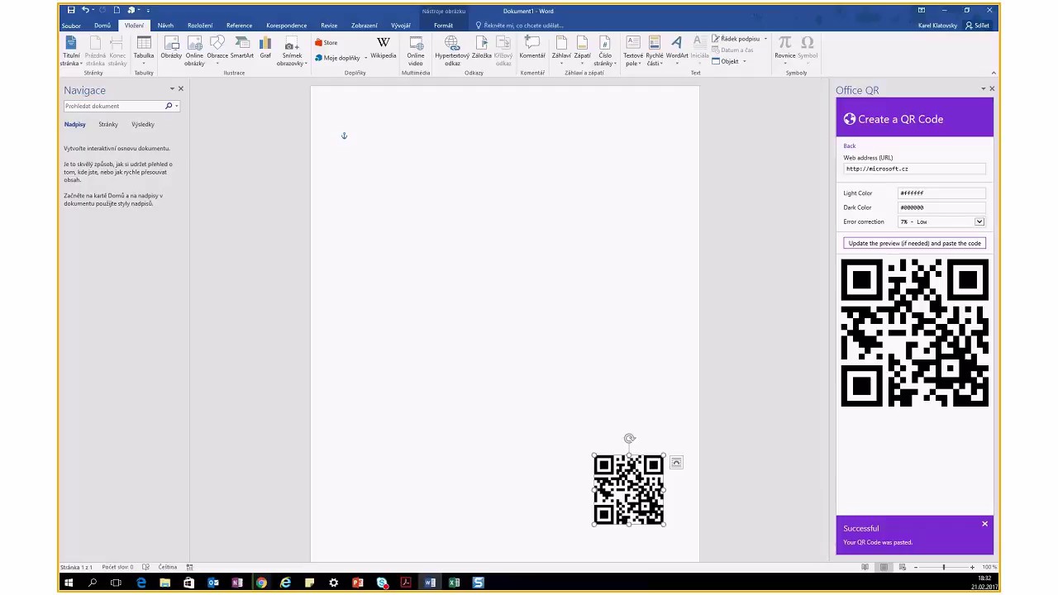
- Switch to the Excel workbook and open the Vzdělání category of the Office add-in store
key("alt+Tab")
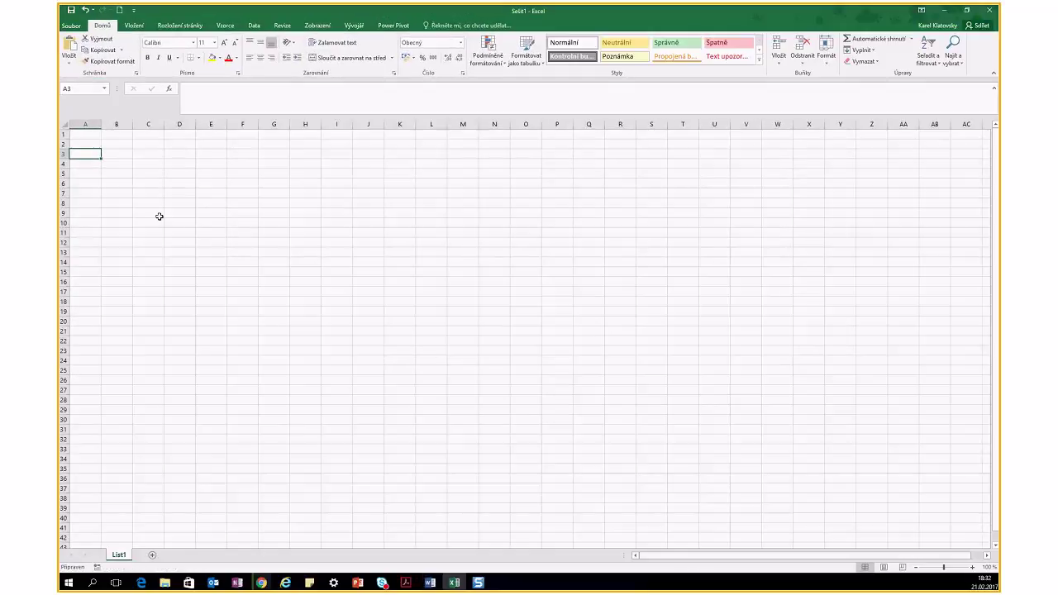
left_click(133, 25)
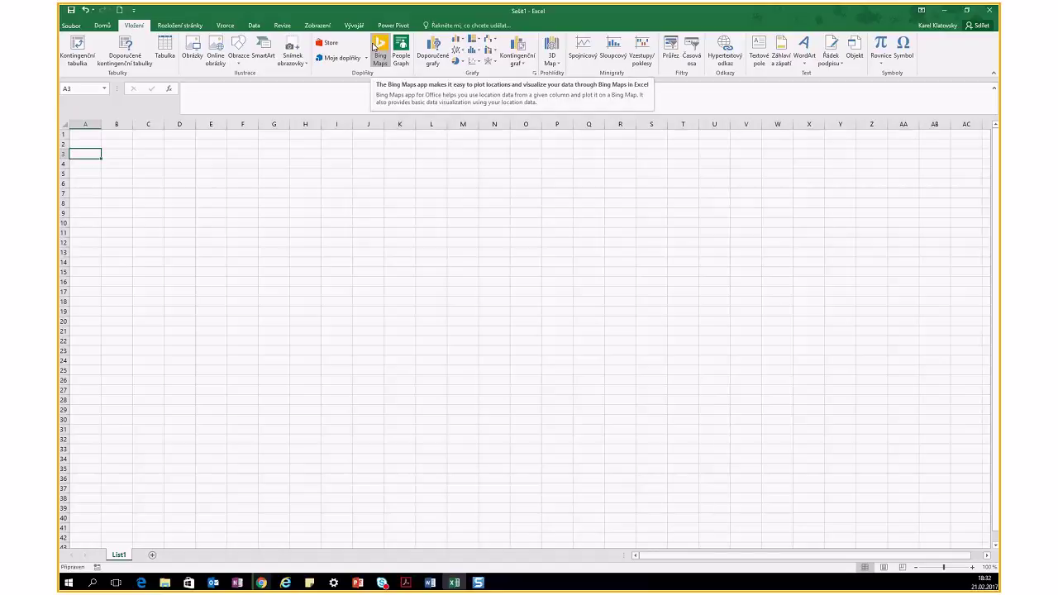
left_click(338, 58)
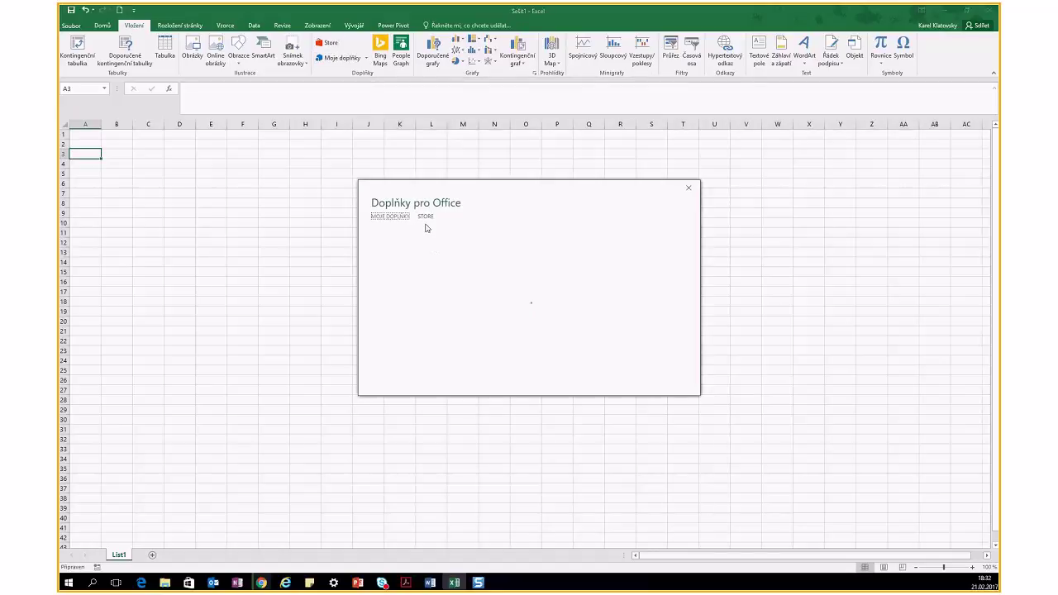
left_click(425, 217)
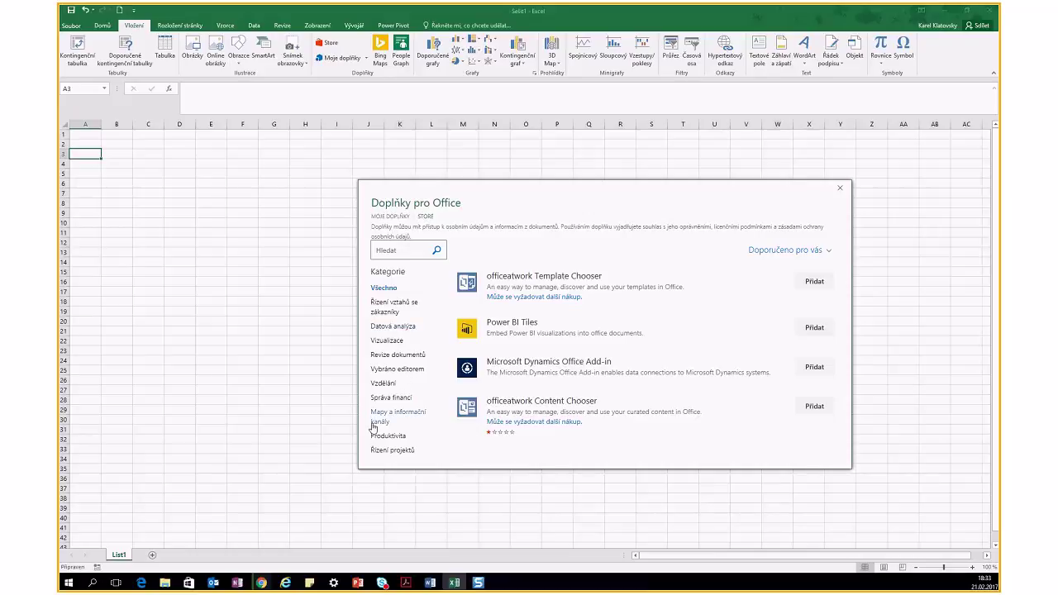
left_click(382, 383)
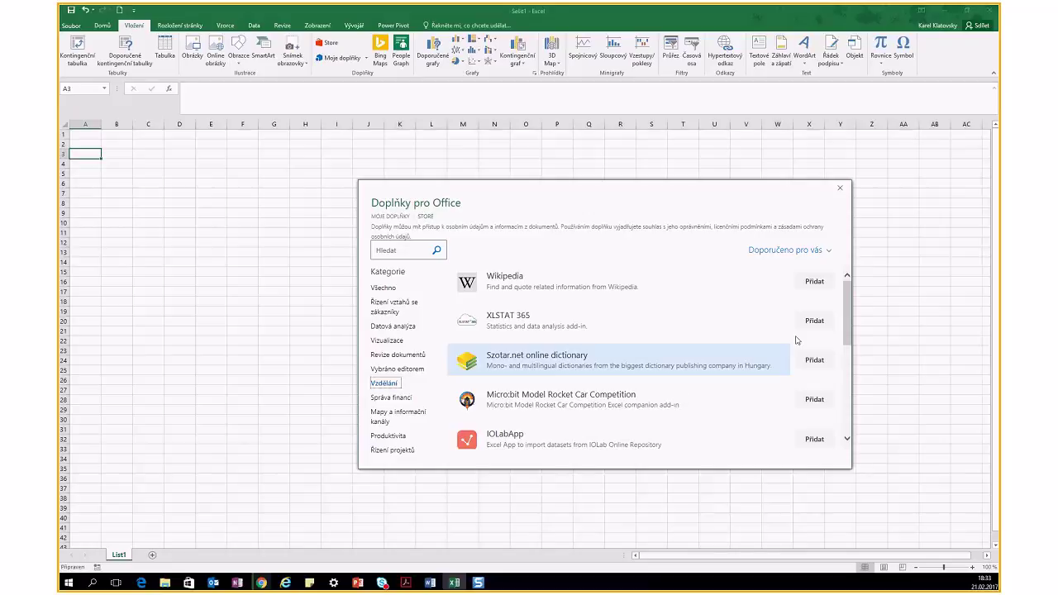
- Browse the Vzdělání add-ins and the category list offered for Excel, and close the store
left_click_drag(844, 295, 841, 379)
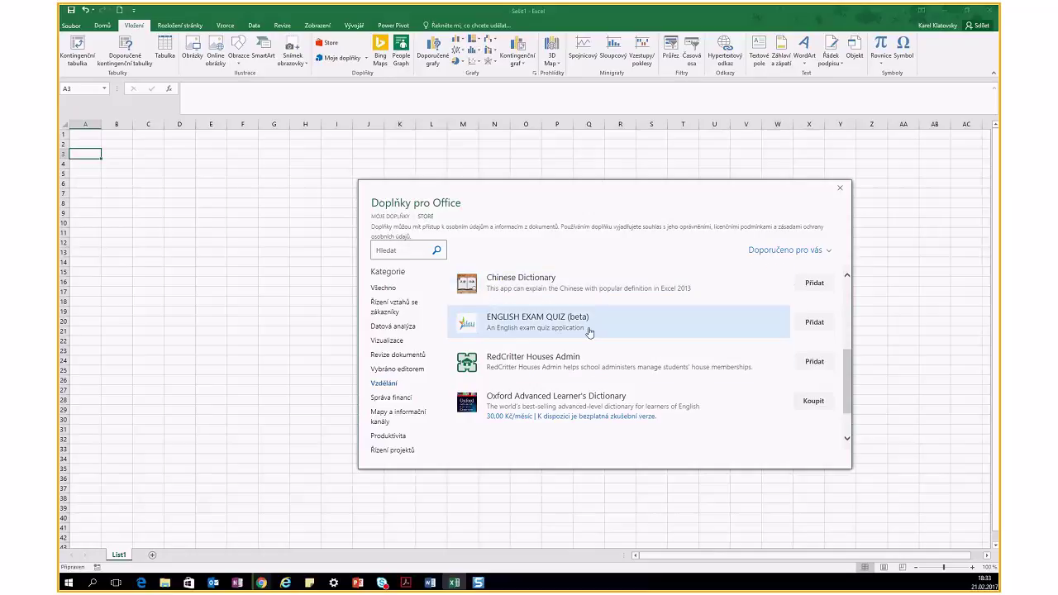
scroll(406, 358, "down", 1)
scroll(406, 358, "down", 1)
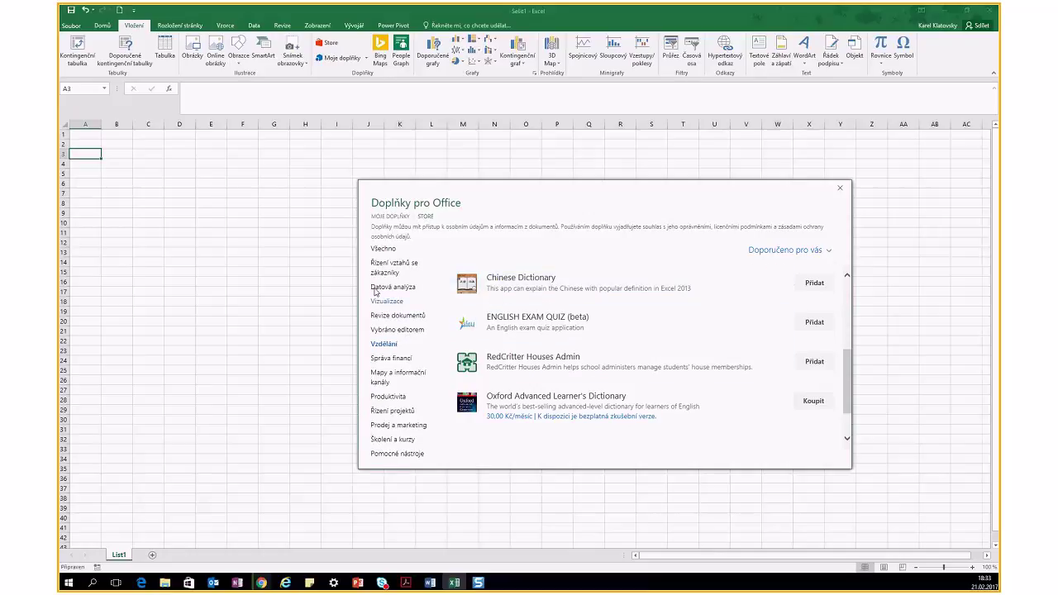
scroll(379, 402, "up", 2)
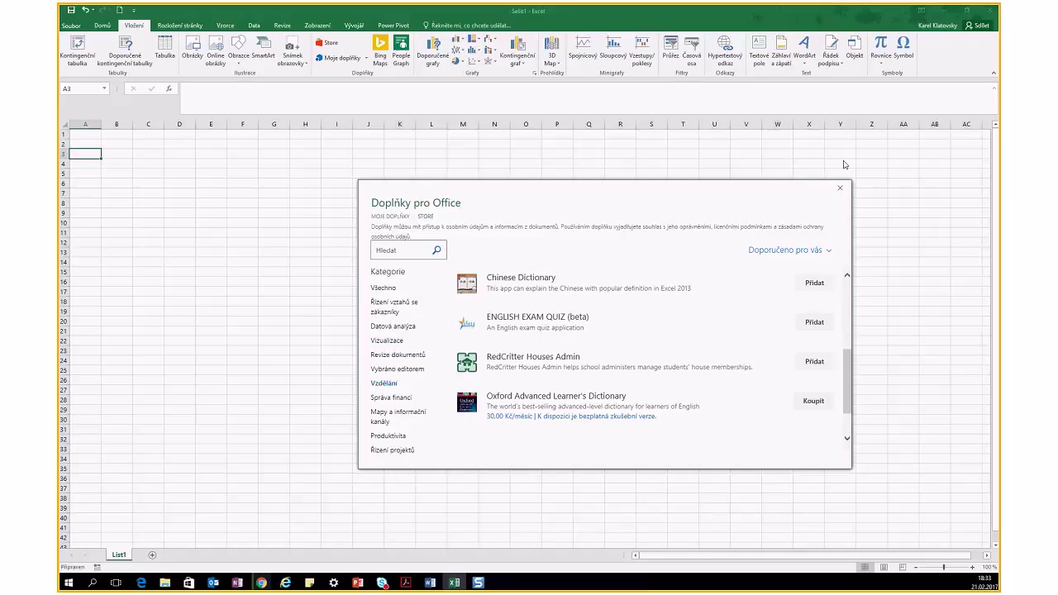
left_click(840, 187)
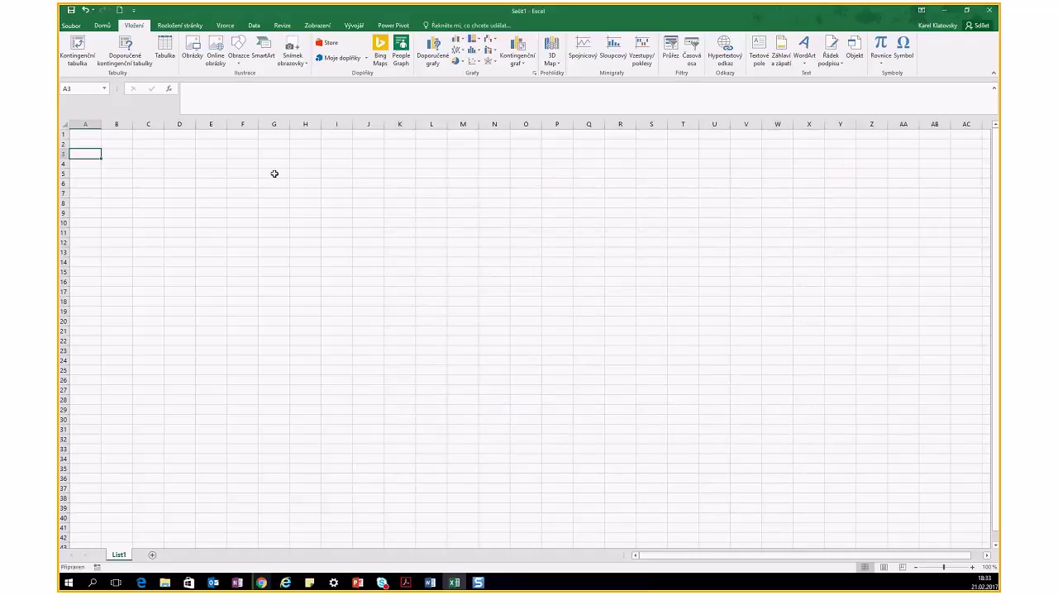
- Enter the city names Praha, Brno and Ostrava in cells A2 to A4
scroll(251, 273, "up", 9)
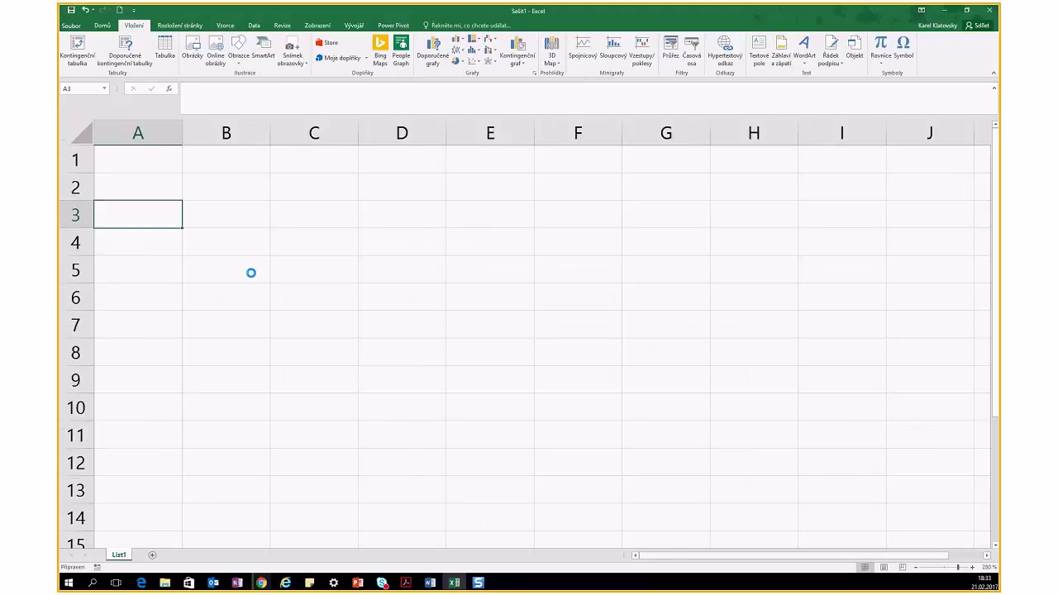
scroll(251, 273, "down", 10)
left_click(94, 150)
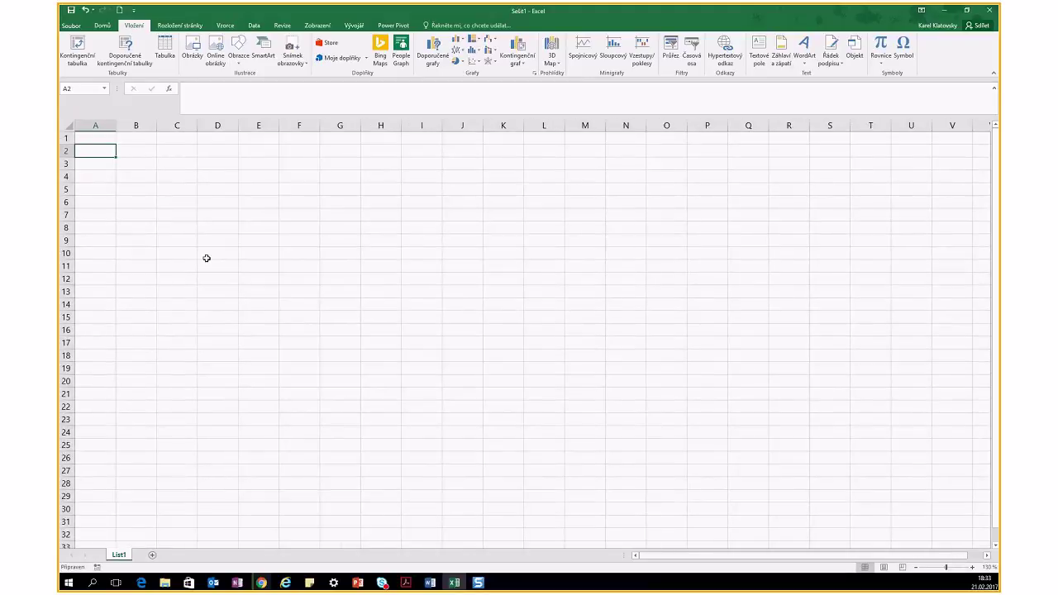
type("Praha")
key("Return")
type("Brno")
key("Return")
type("Ostrava")
key("Return")
- Enter the values 150, 356 and 254 beside the cities in cells B2 to B4
key("Up")
key("Up")
key("Up")
key("Right")
type("150")
key("Return")
type("356")
key("Return")
type("254")
key("Return")
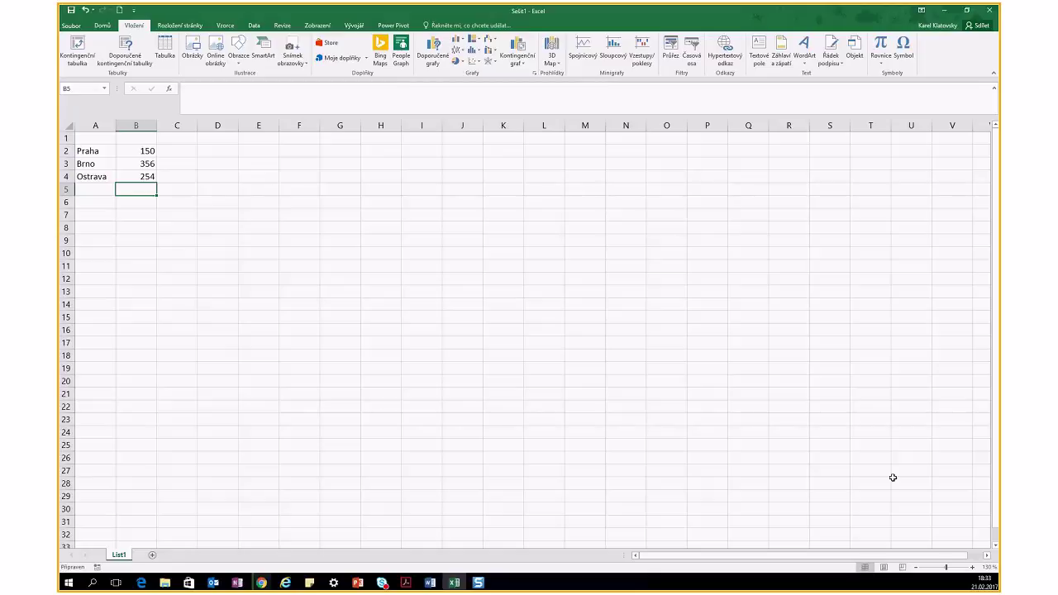
left_click(916, 567)
left_click(917, 566)
left_click_drag(78, 147, 129, 179)
left_click(260, 211)
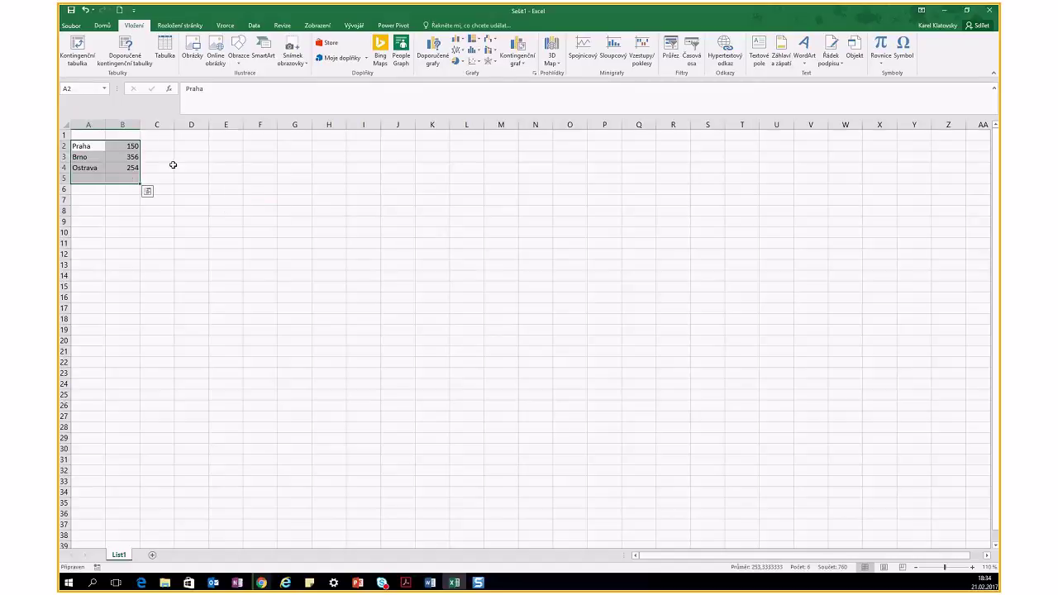
left_click(195, 179)
left_click_drag(105, 146, 132, 168)
left_click(207, 167)
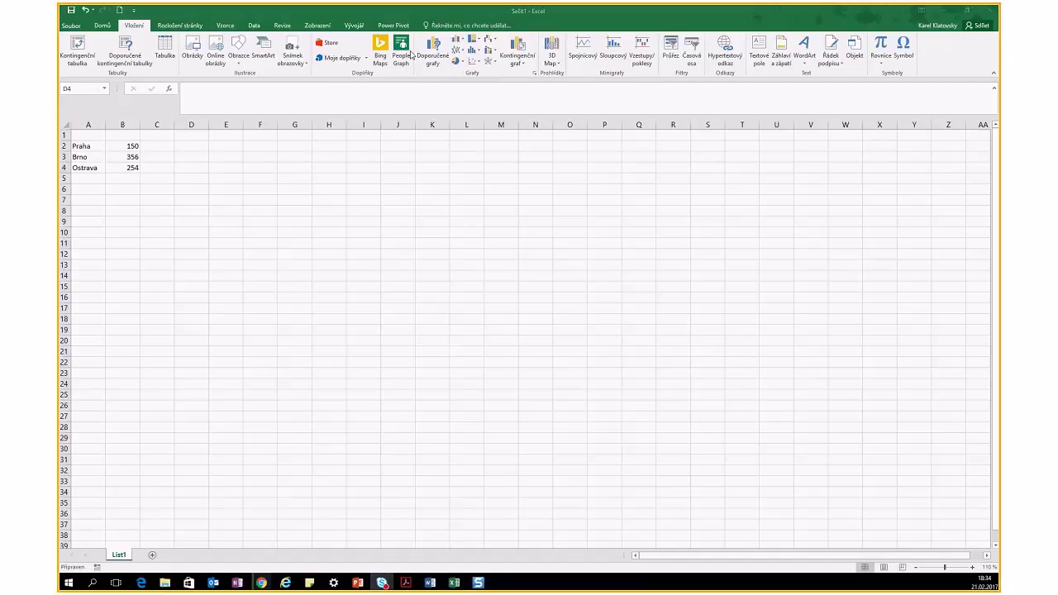
left_click(131, 157)
left_click(432, 188)
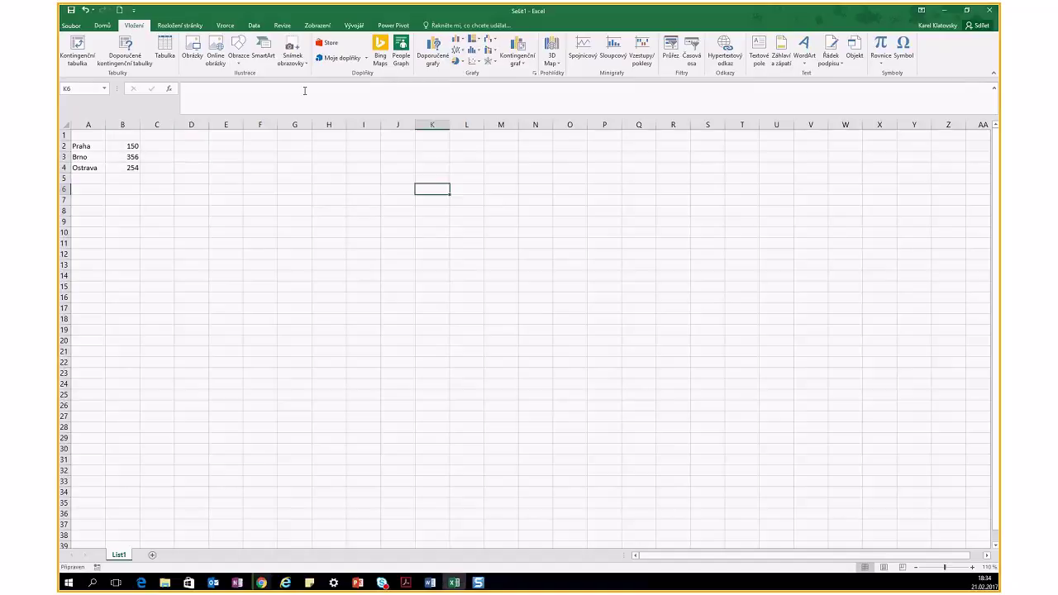
- Insert a People Graph into the worksheet and build it from the city data in A2:B4
left_click(399, 49)
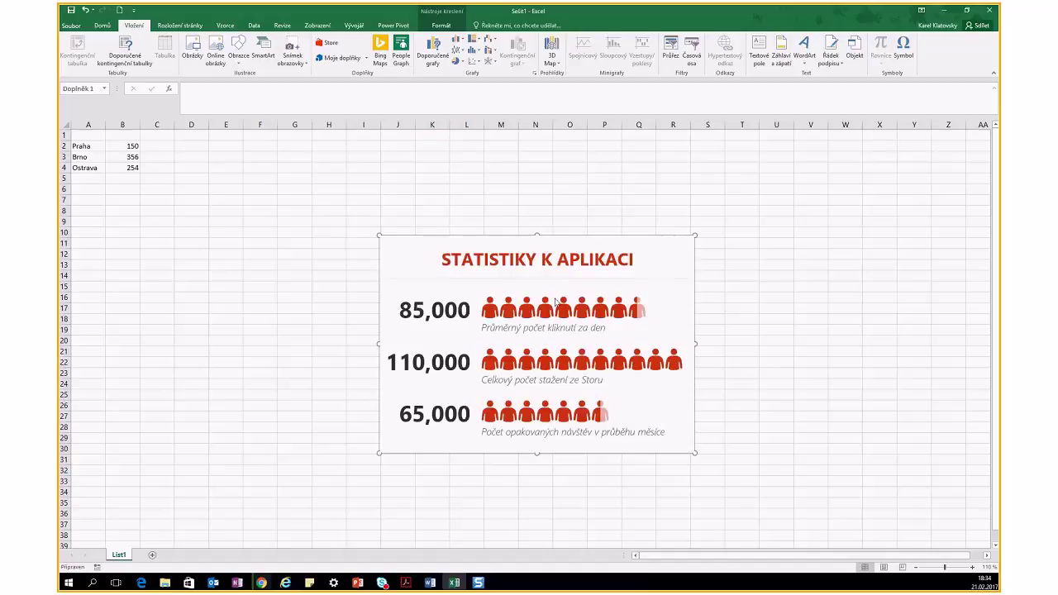
left_click(639, 250)
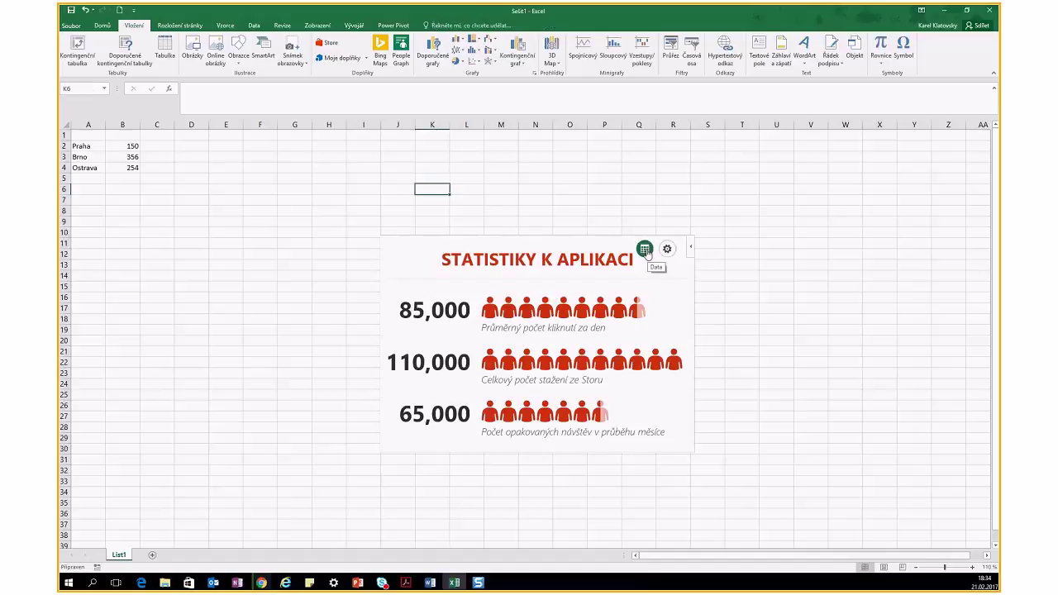
left_click(649, 248)
left_click(634, 279)
left_click_drag(82, 147, 128, 167)
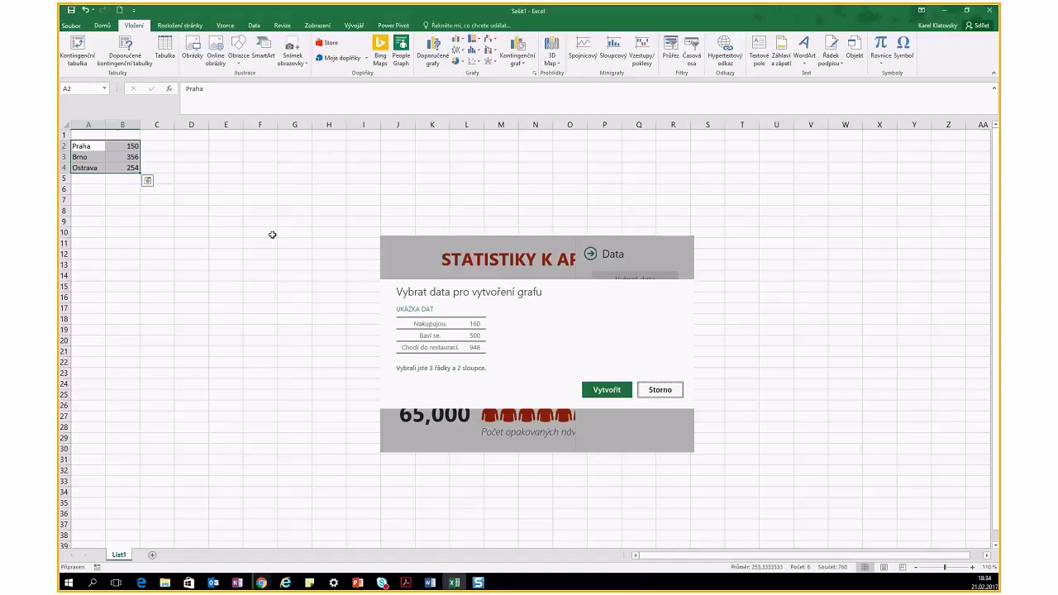
left_click(608, 392)
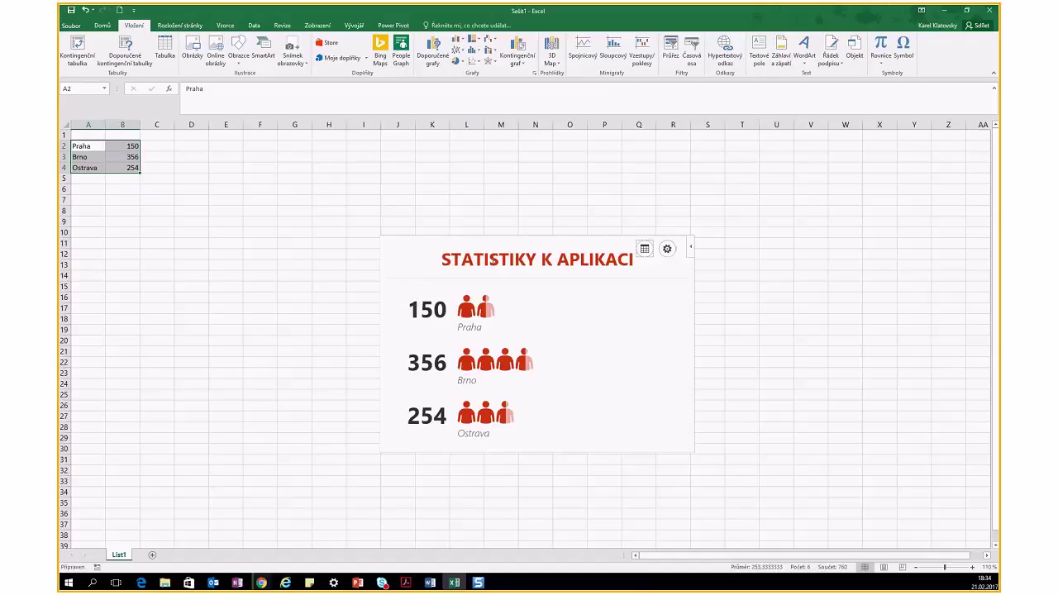
- Change the People Graph title to "Počet prodeje"
left_click(645, 249)
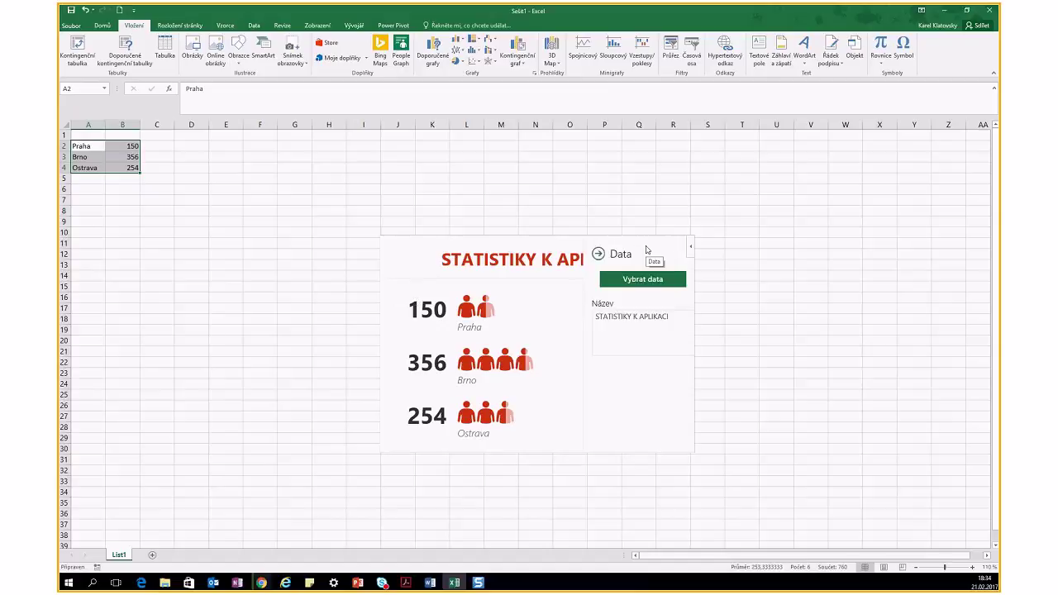
key("ctrl+a")
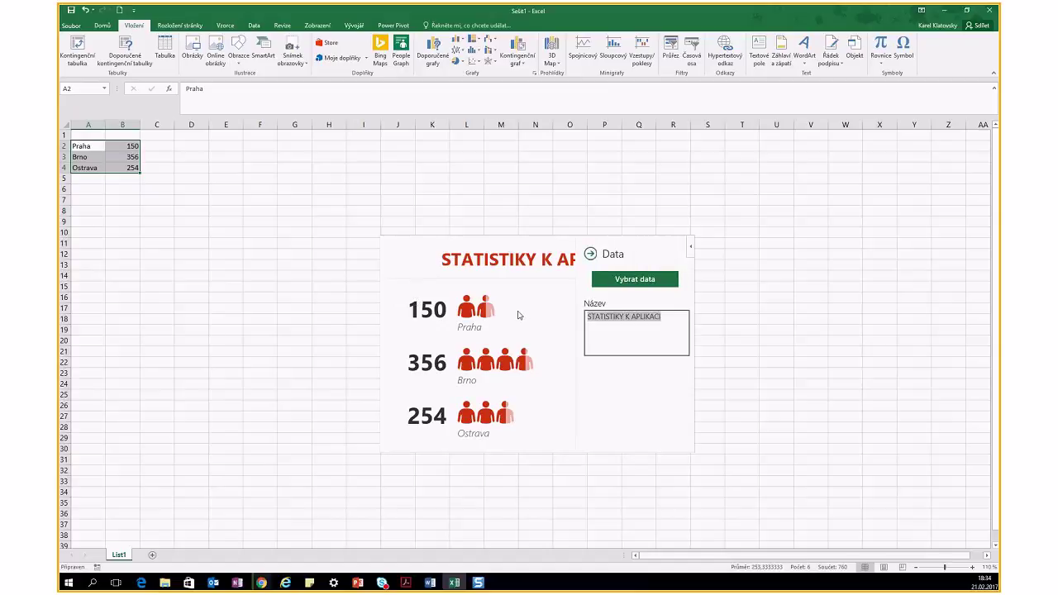
type("POčet")
key("BackSpace")
key("BackSpace")
key("BackSpace")
key("BackSpace")
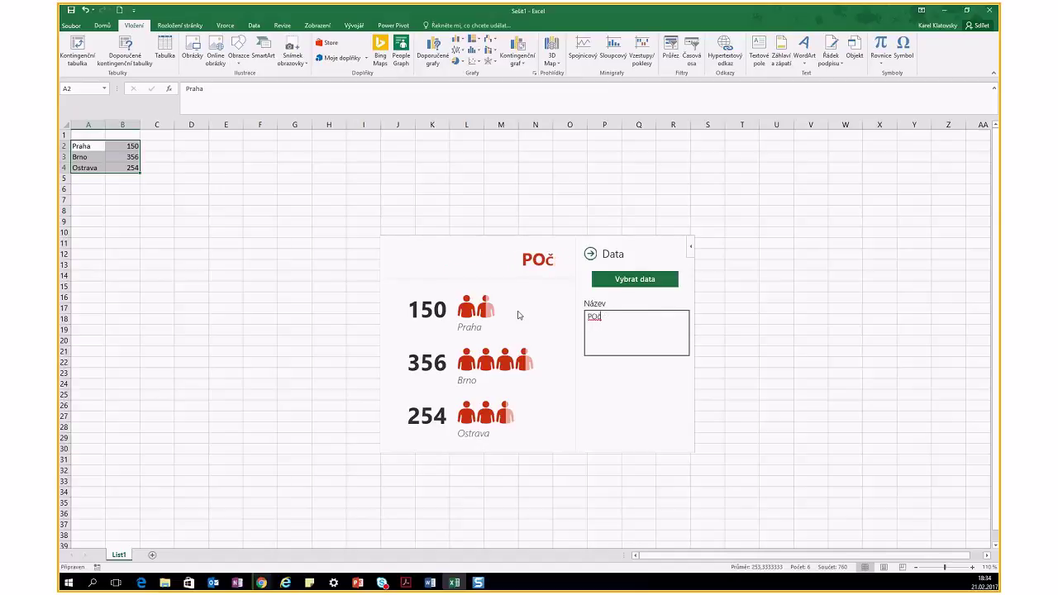
type("očet prodeje")
left_click(562, 317)
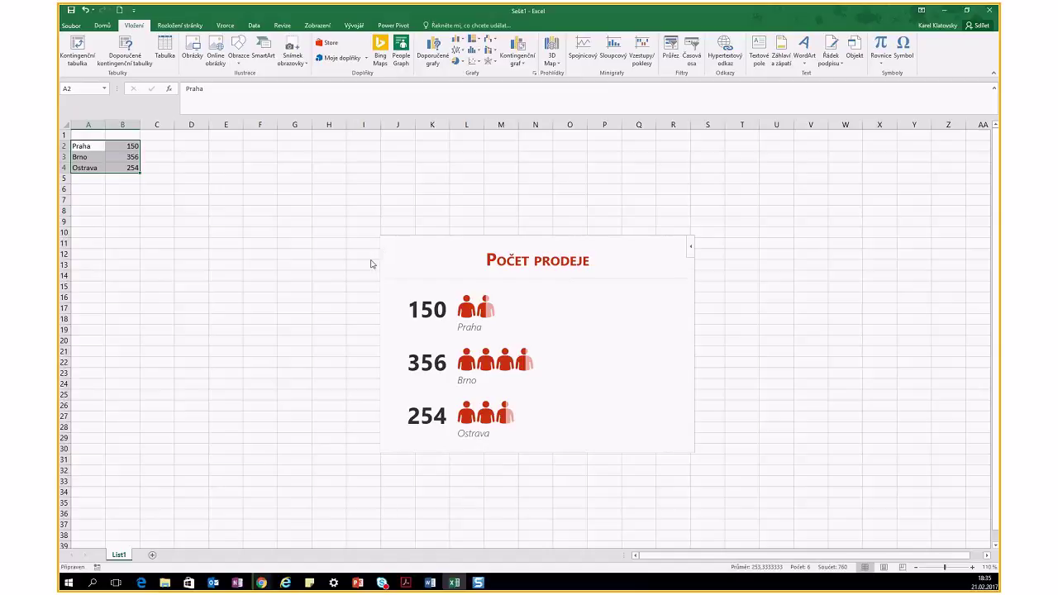
- Apply the yellow Typ 2 layout to the People Graph and enlarge the graph on the sheet
left_click(690, 246)
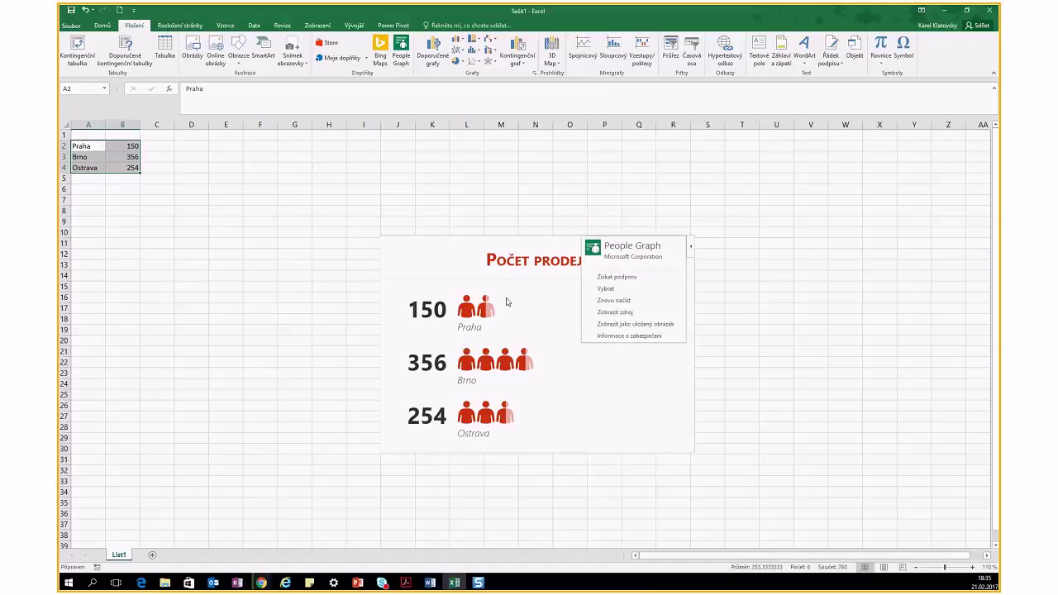
left_click(579, 281)
left_click(667, 249)
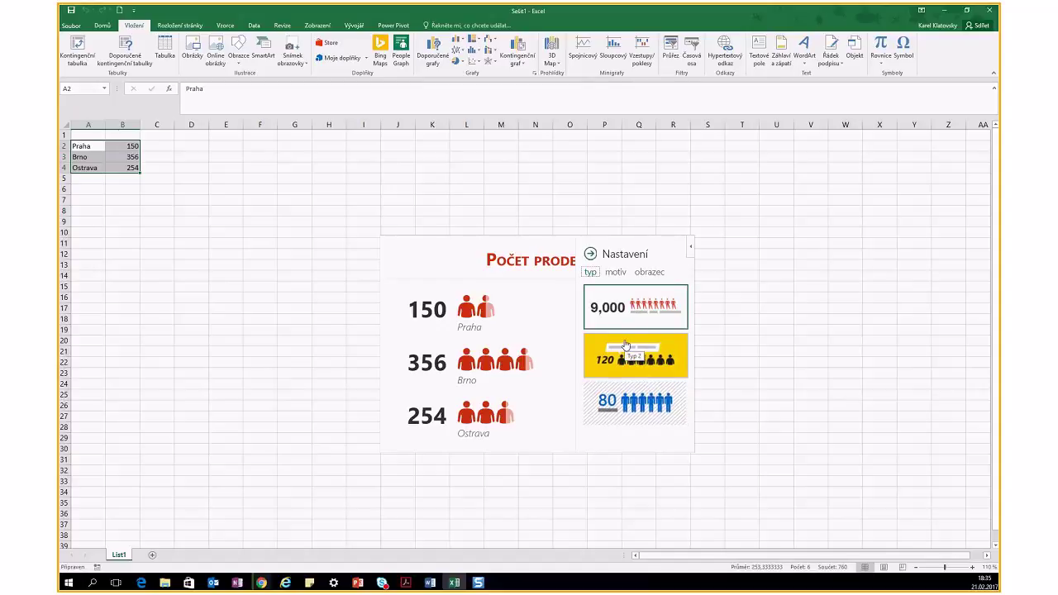
left_click(635, 409)
left_click(635, 356)
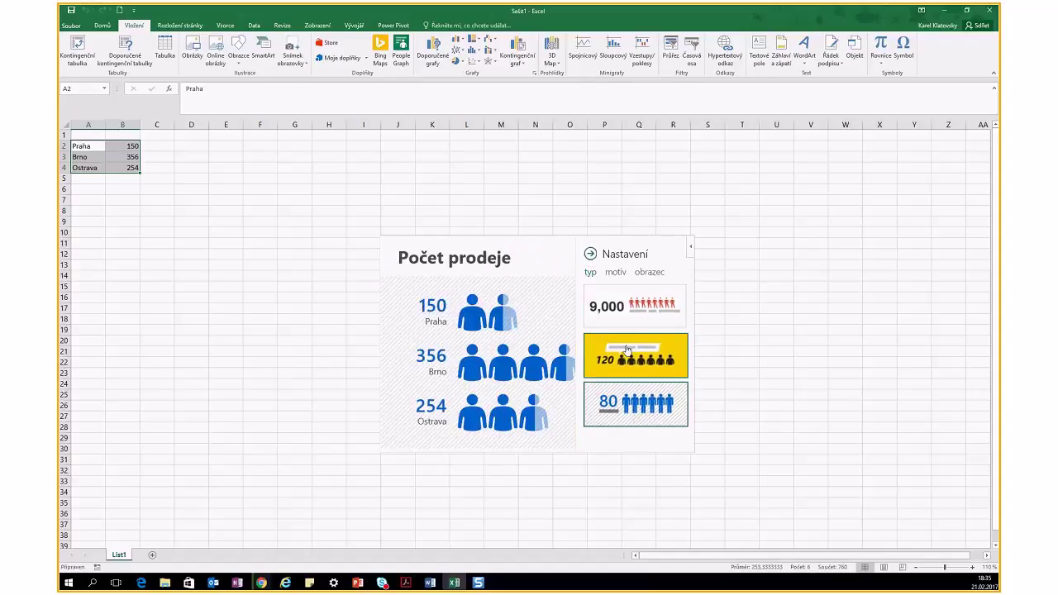
left_click(694, 235)
left_click_drag(694, 235, 818, 167)
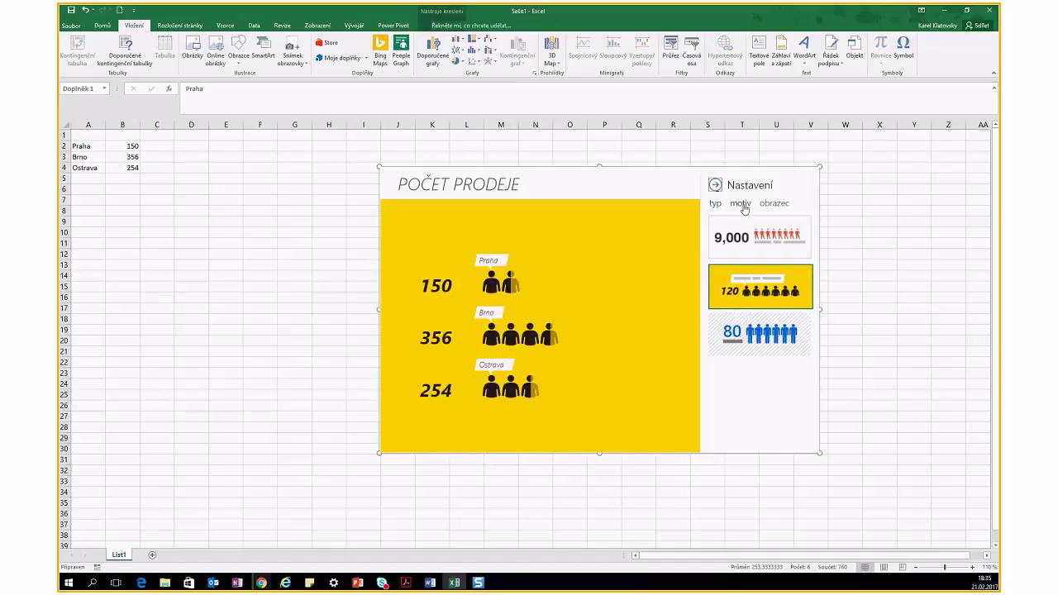
- Try the dark and red colour themes on the People Graph and return to the yellow theme
left_click(742, 204)
left_click(773, 253)
left_click(732, 253)
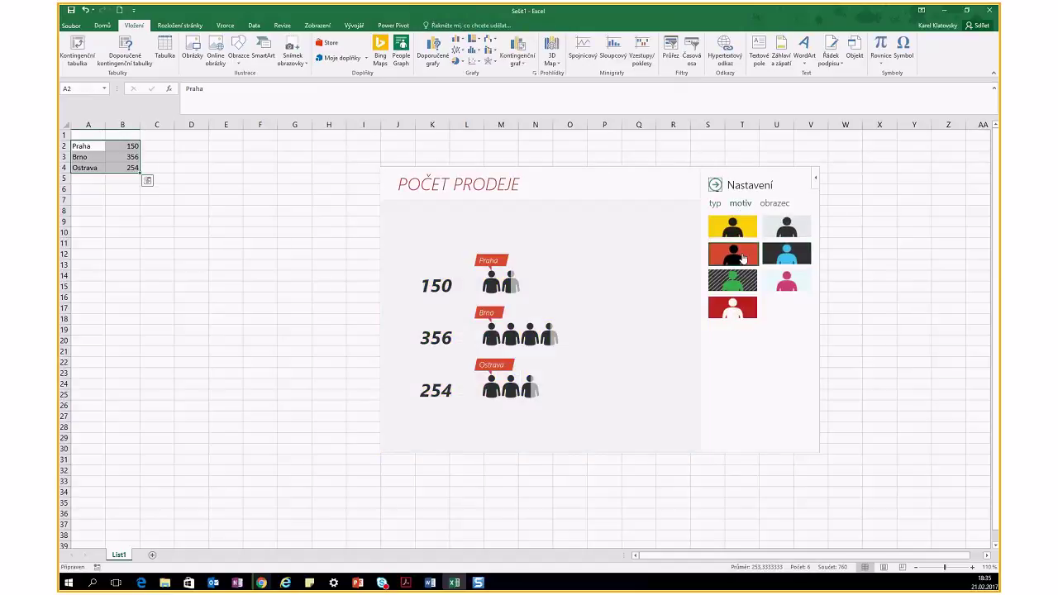
left_click(732, 226)
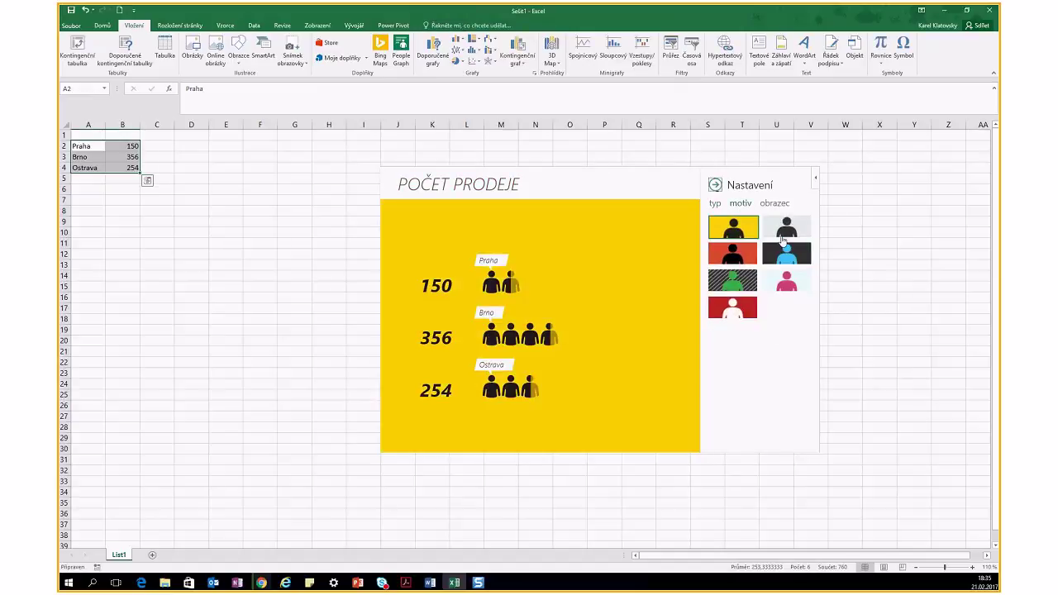
- Try the laptop, jacket, money bag and star shapes in the People Graph, and apply the round-headed person shape
left_click(781, 205)
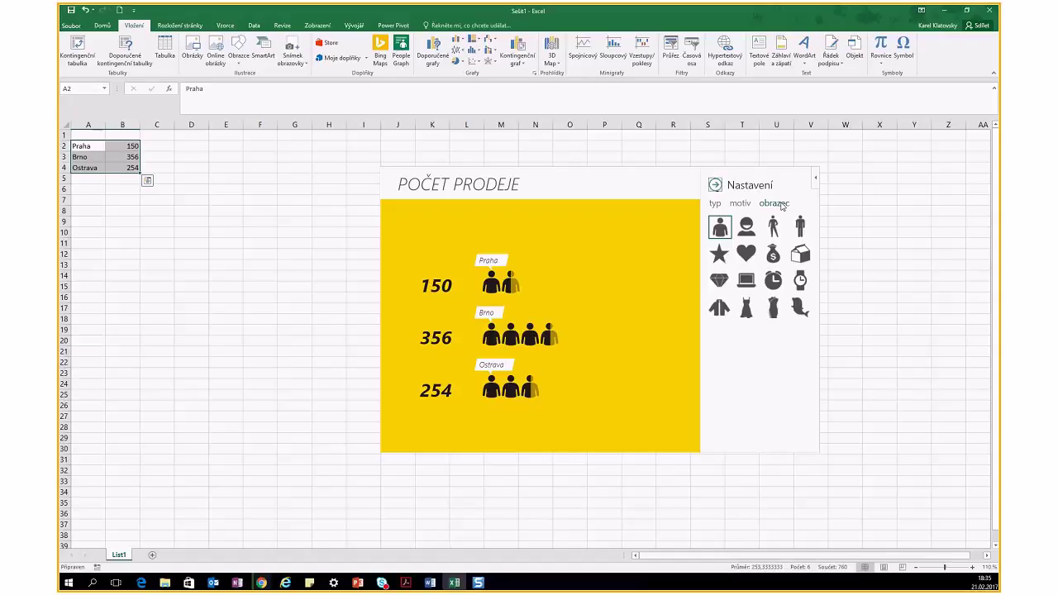
left_click(746, 280)
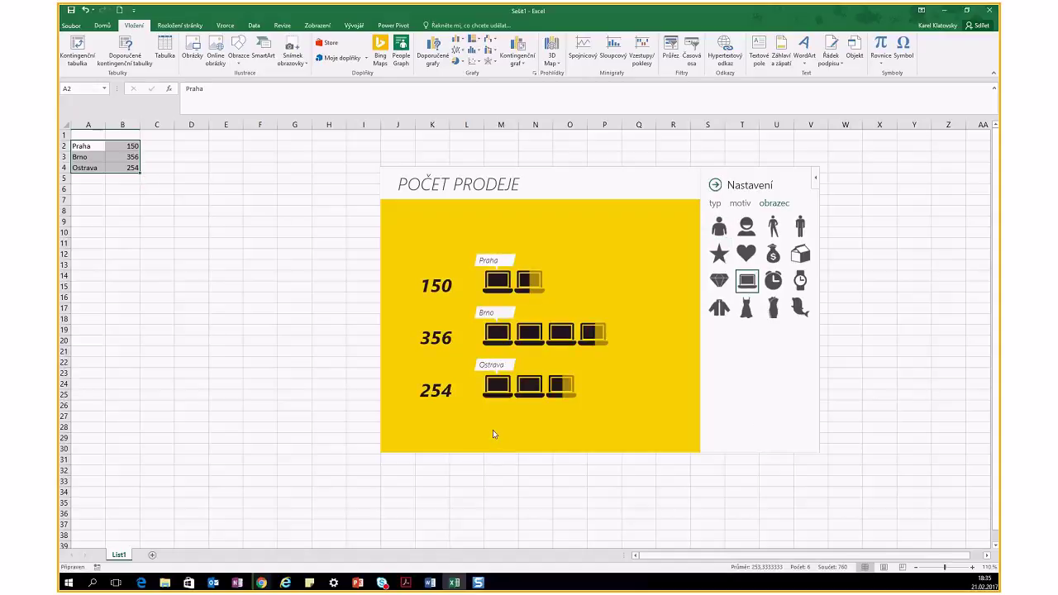
left_click(719, 309)
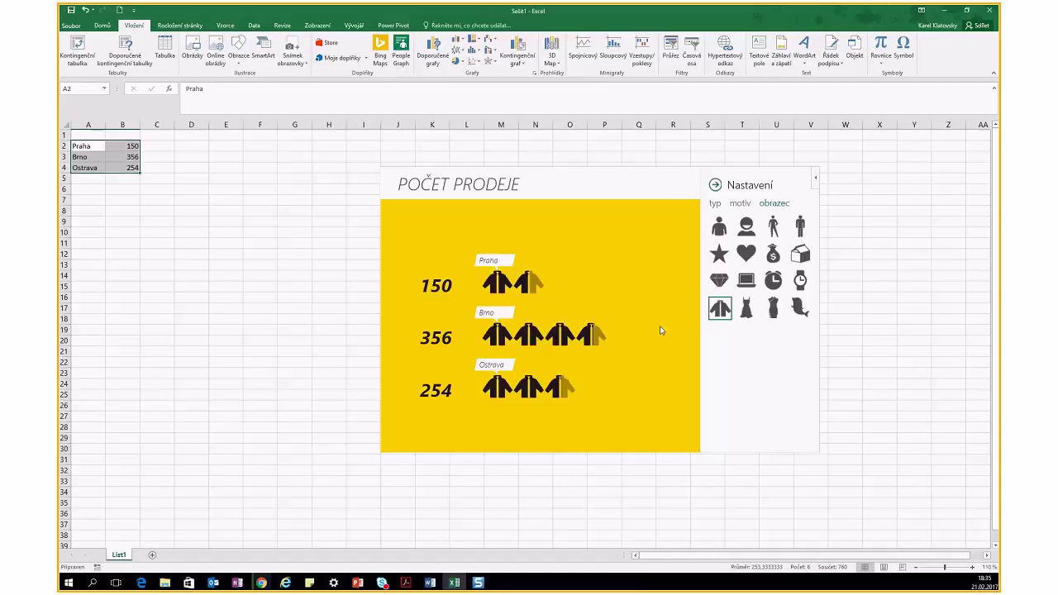
left_click(773, 254)
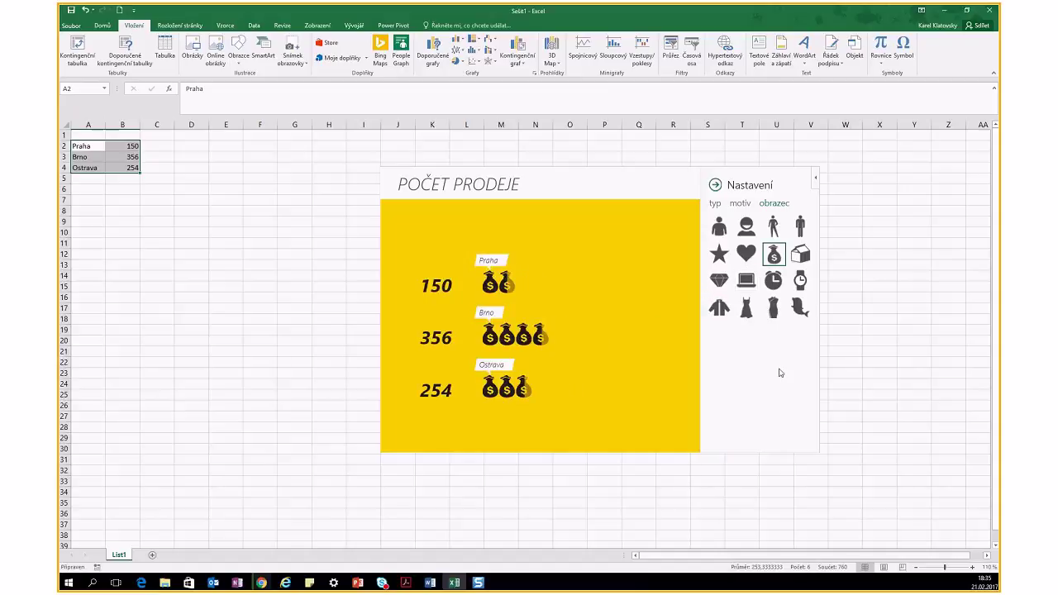
left_click(719, 253)
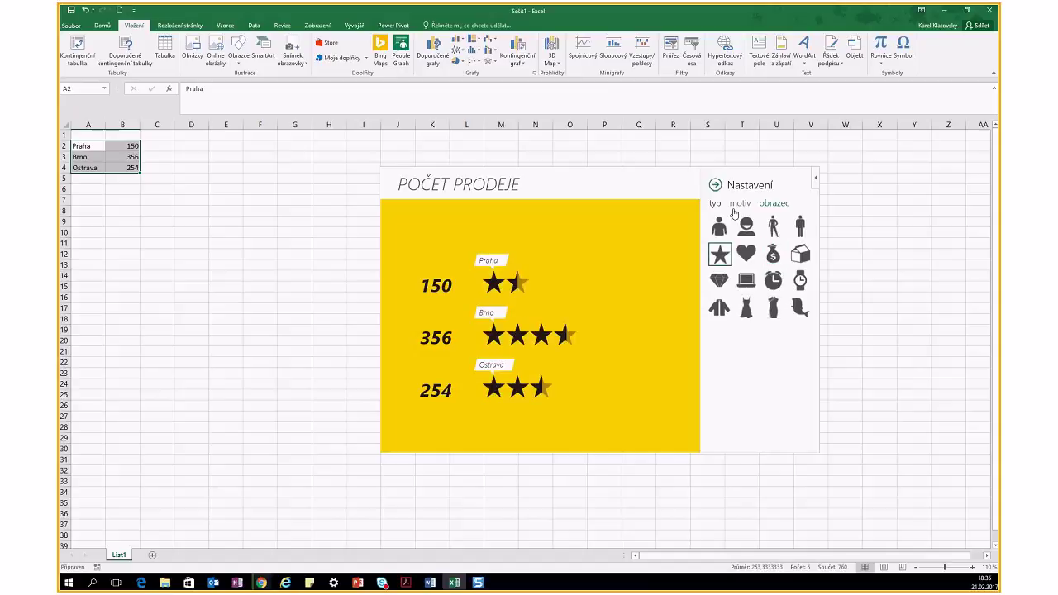
left_click(730, 228)
left_click(744, 228)
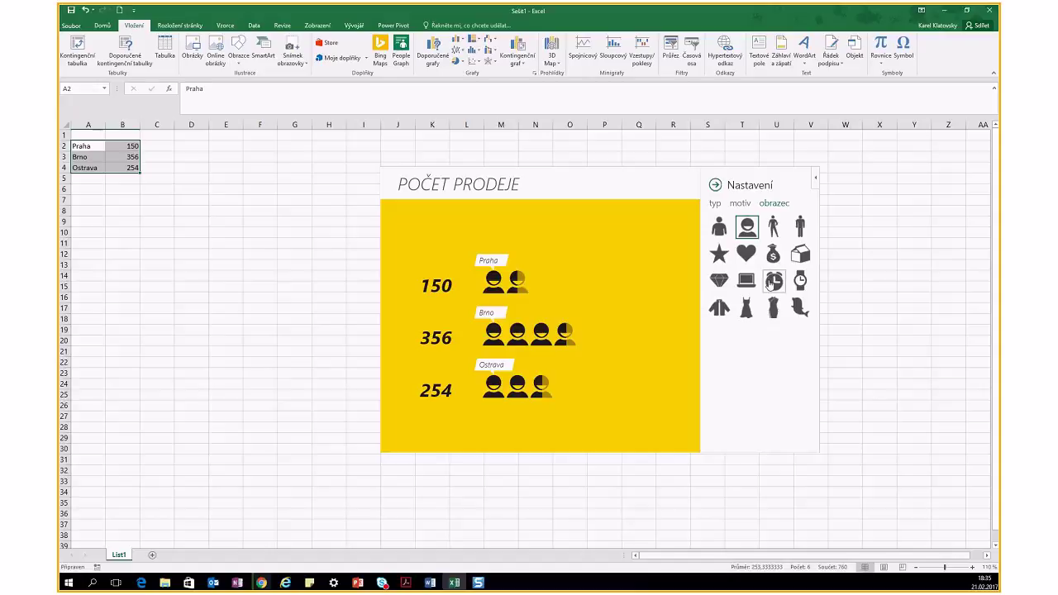
left_click(799, 267)
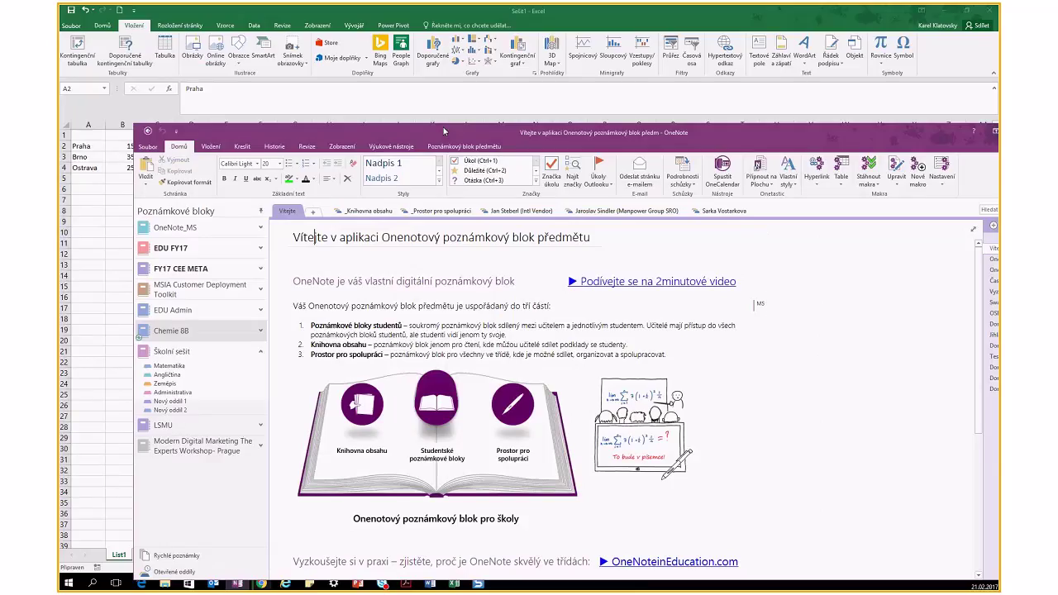
- Maximize the OneNote window and examine the categories of downloadable Onetastic macros, down to Title and back up to Date/Time
double_click(443, 126)
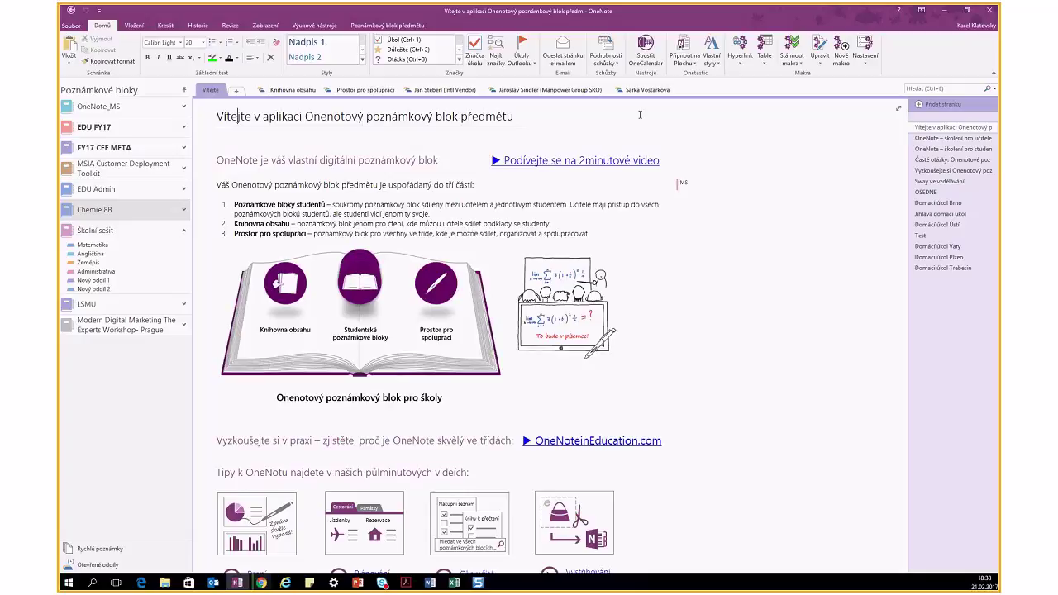
left_click(791, 63)
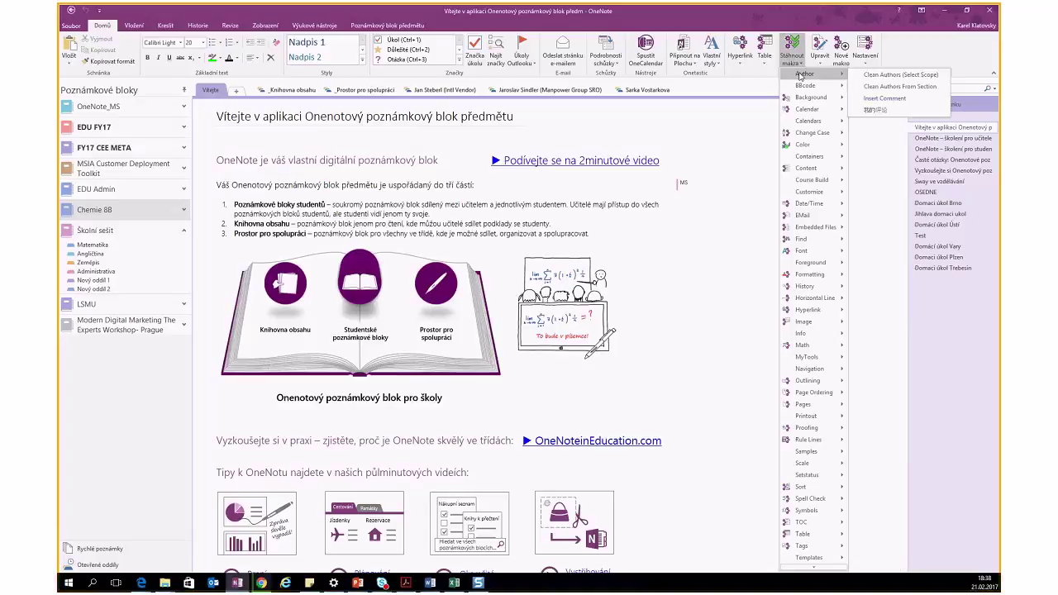
mouse_move(801, 85)
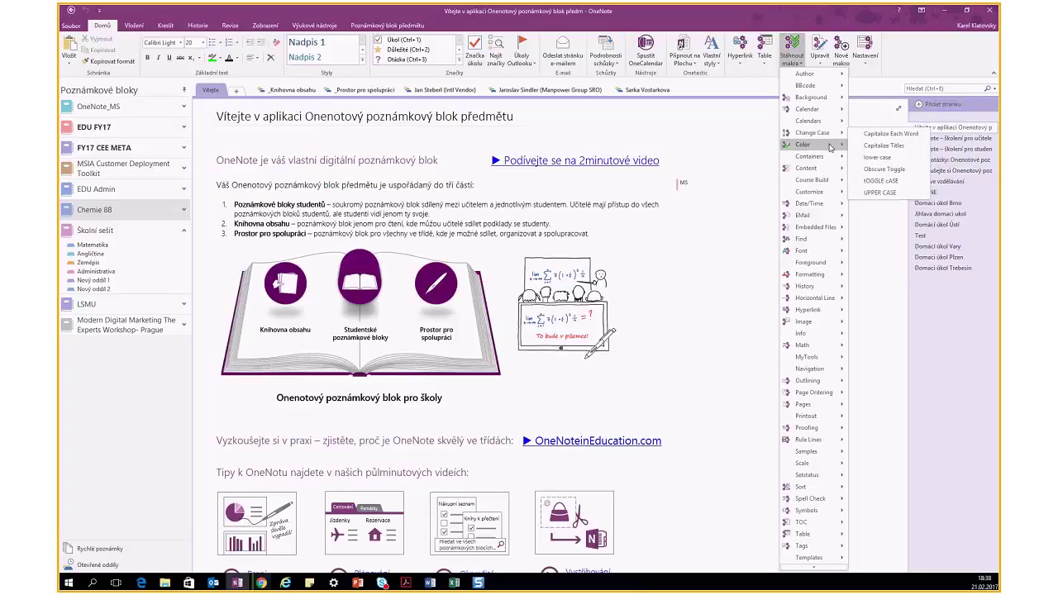
mouse_move(826, 145)
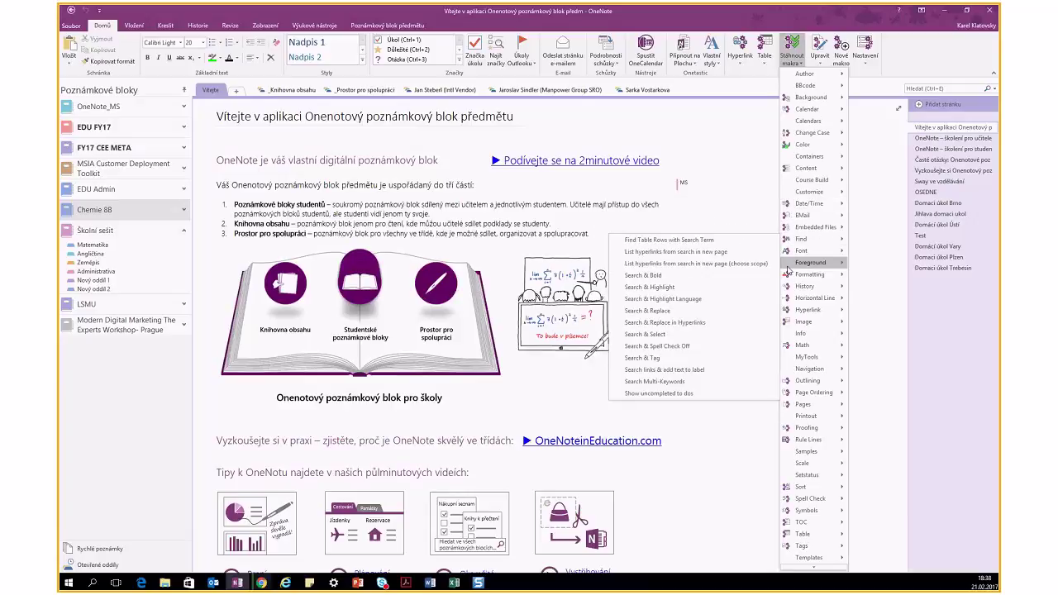
mouse_move(798, 301)
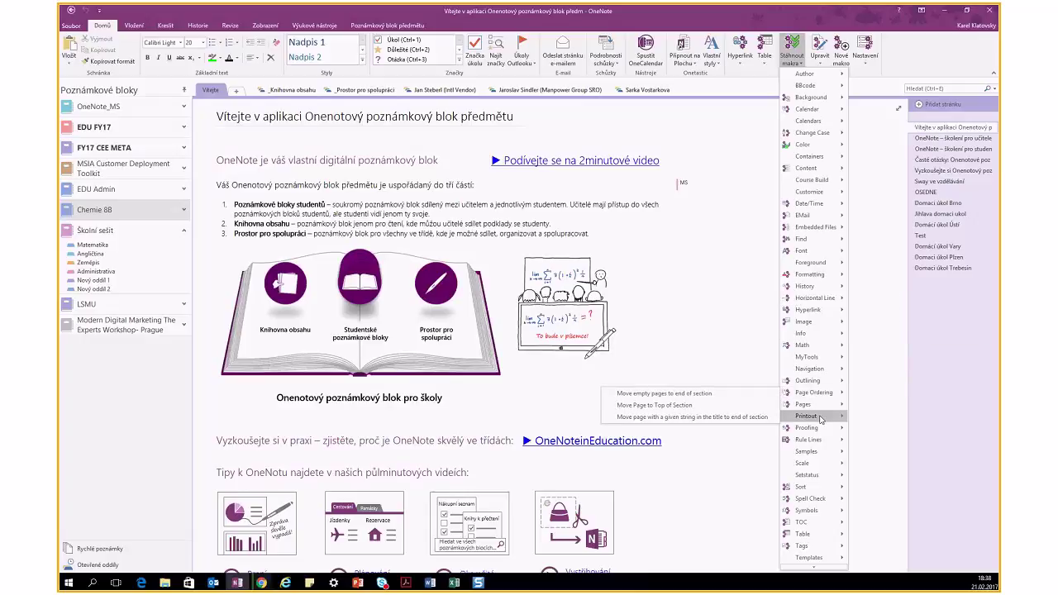
scroll(820, 478, "down", 2)
mouse_move(821, 478)
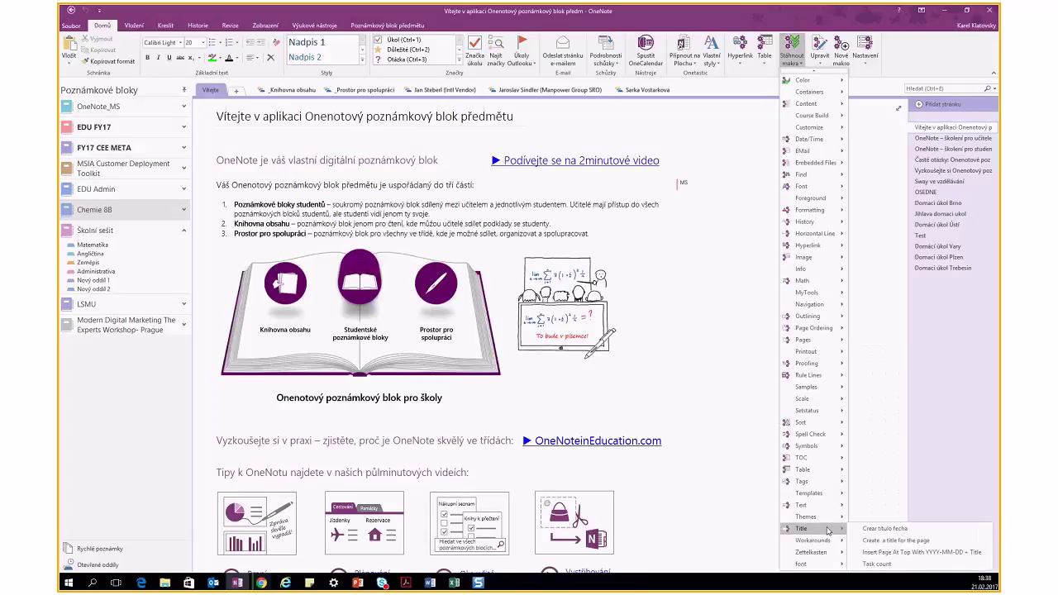
mouse_move(826, 457)
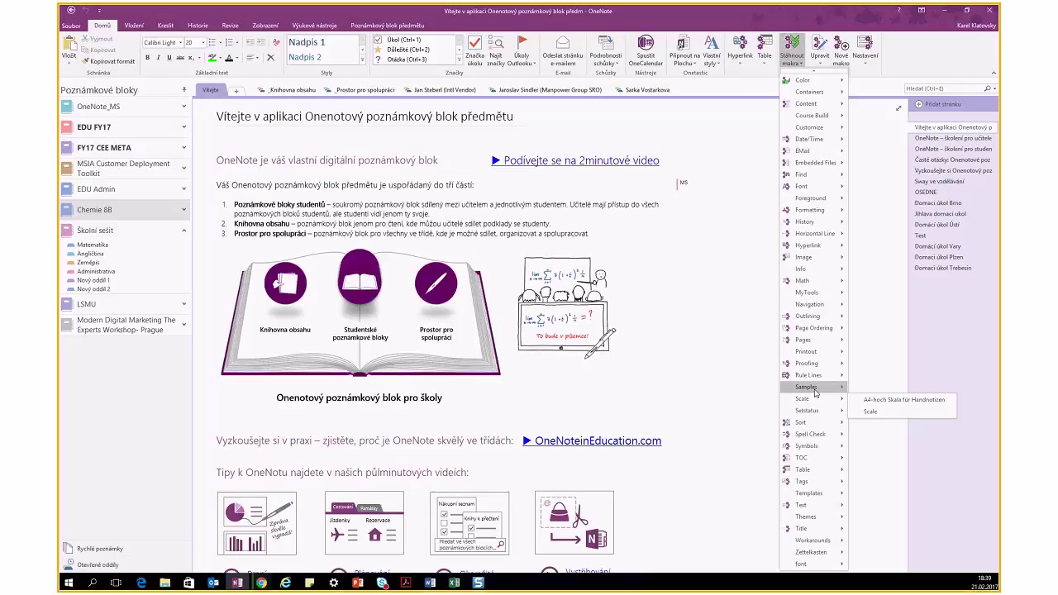
mouse_move(815, 385)
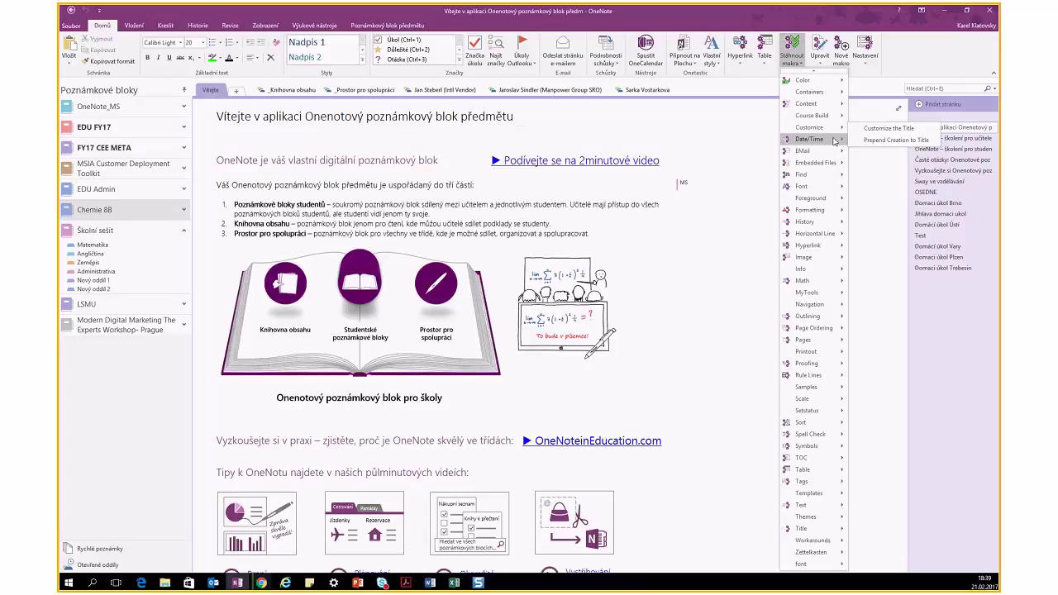
left_click(915, 61)
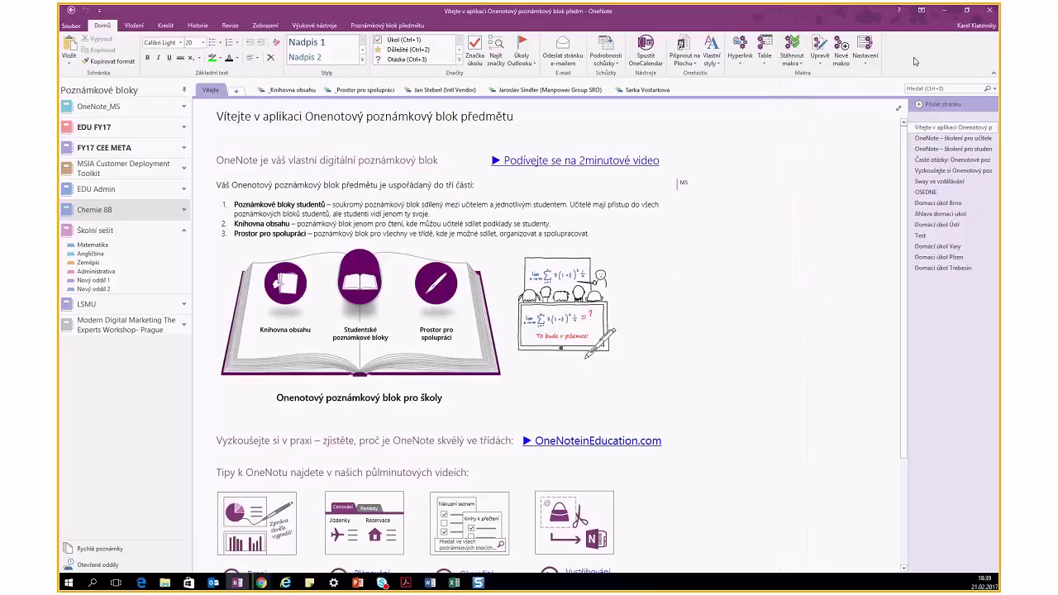
- Review the downloadable Onetastic macros again, including those in the Pages category
left_click(840, 62)
left_click(799, 63)
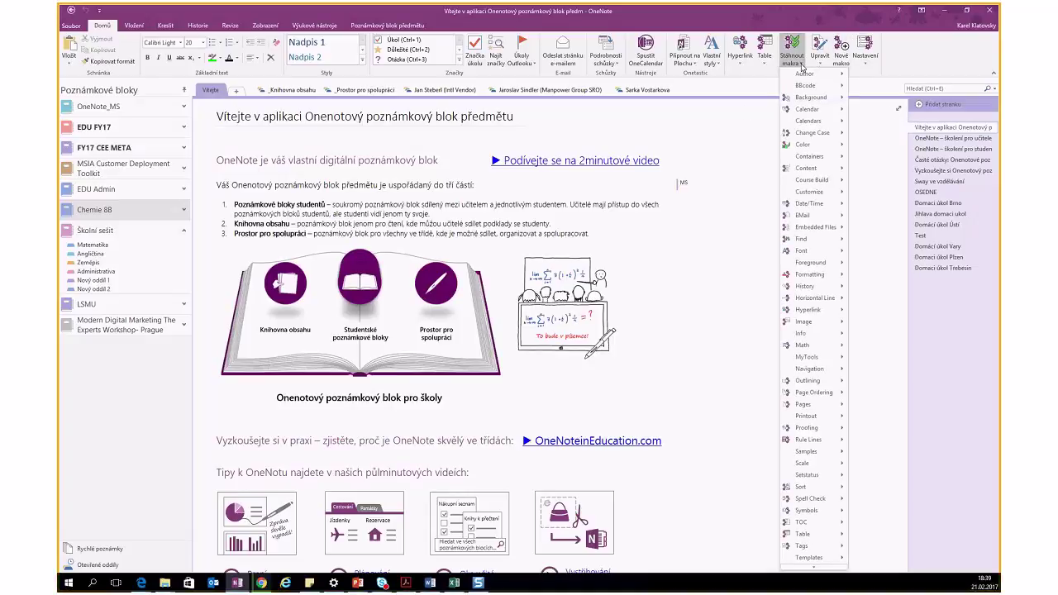
mouse_move(823, 89)
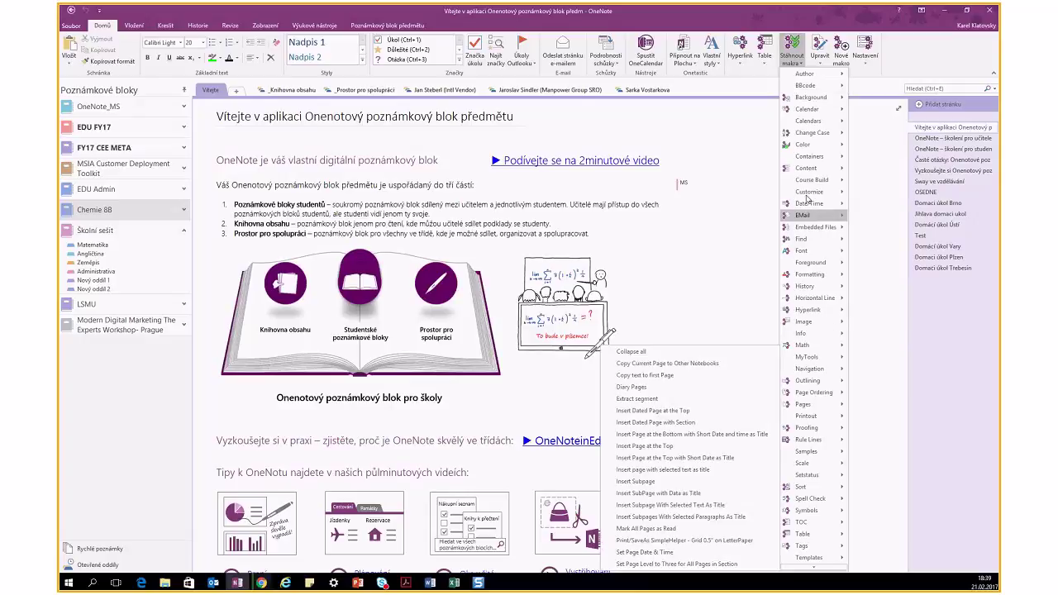
mouse_move(808, 191)
left_click(715, 126)
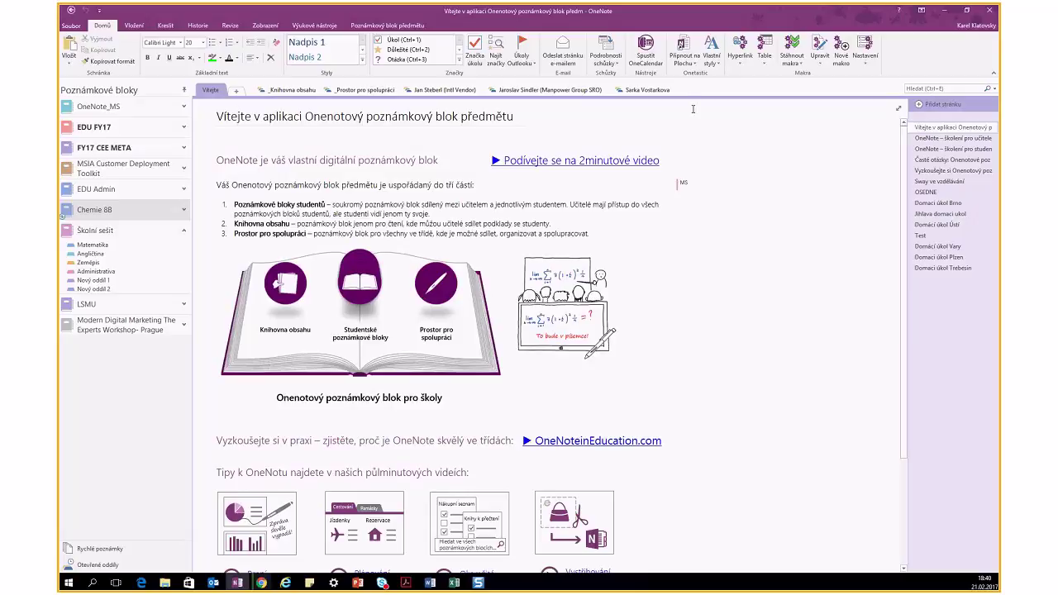
- Browse notes by month in OneCalendar, return to February 2017 and open the Prague page dated 21 February
left_click(652, 59)
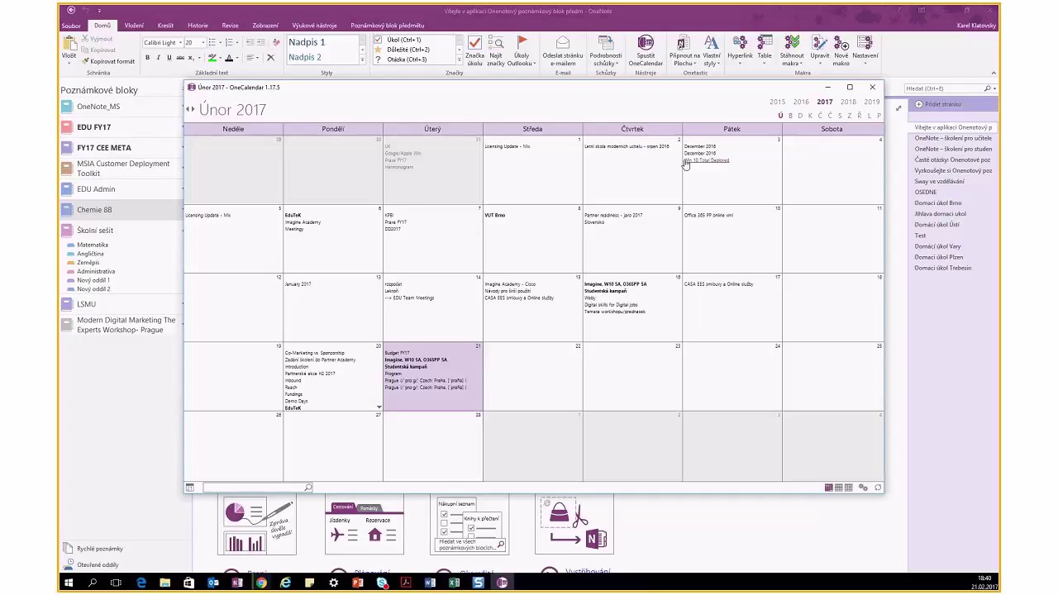
left_click(188, 111)
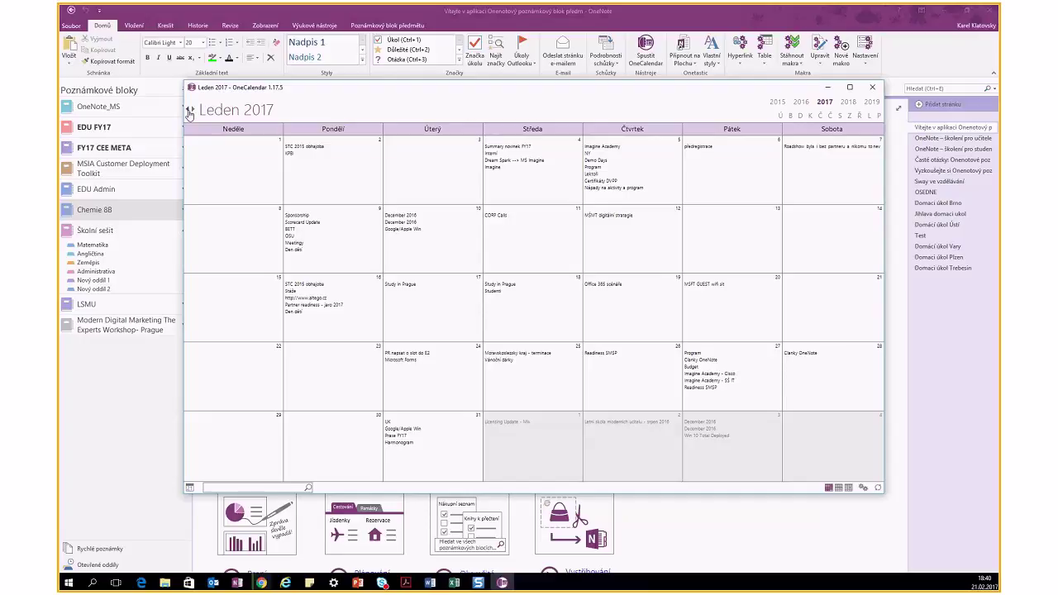
left_click(189, 111)
left_click(194, 111)
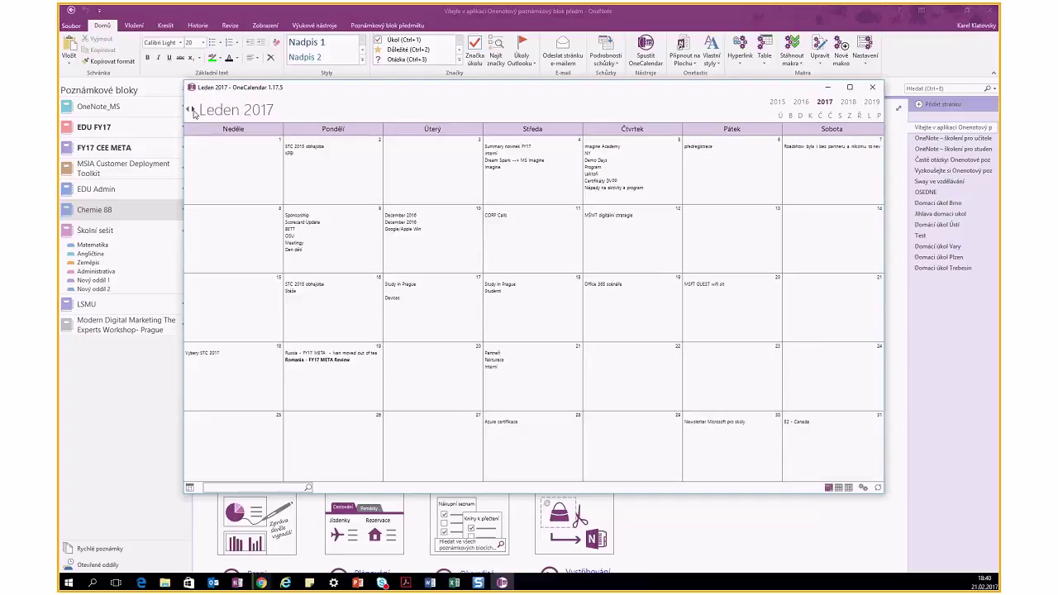
left_click(195, 111)
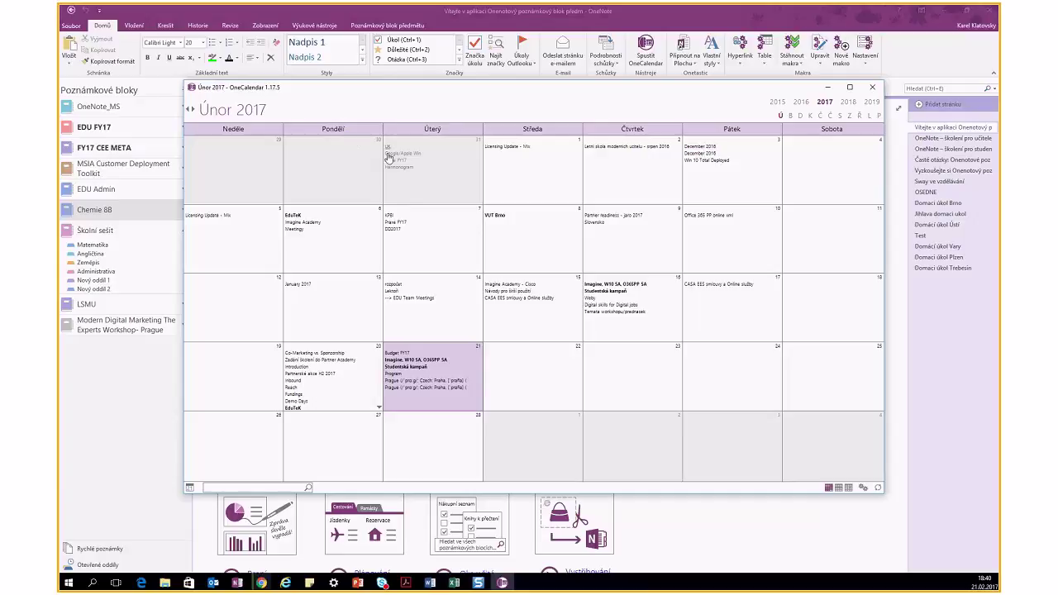
left_click(423, 386)
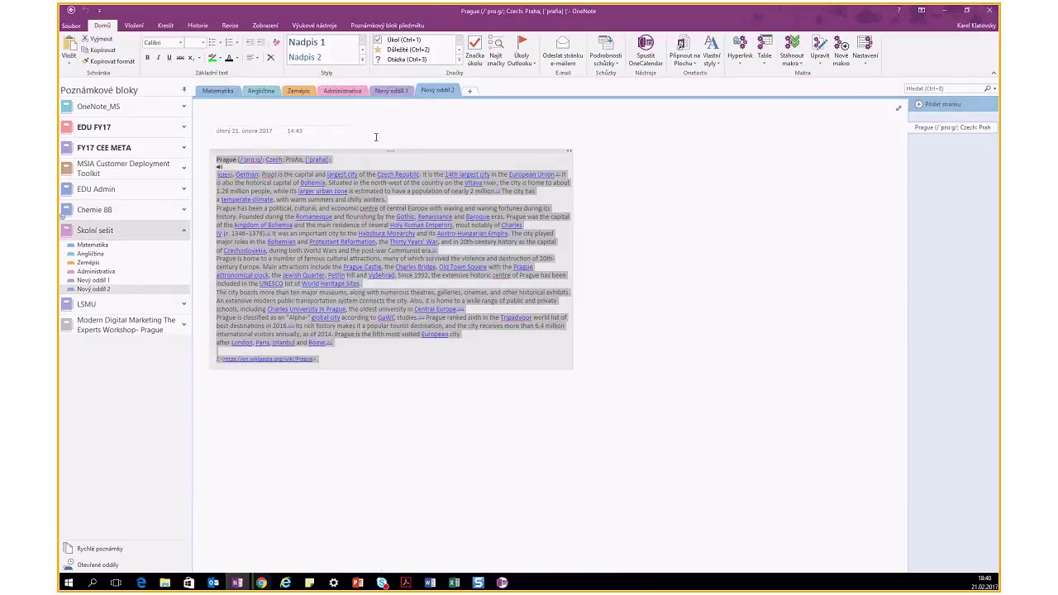
left_click(226, 147)
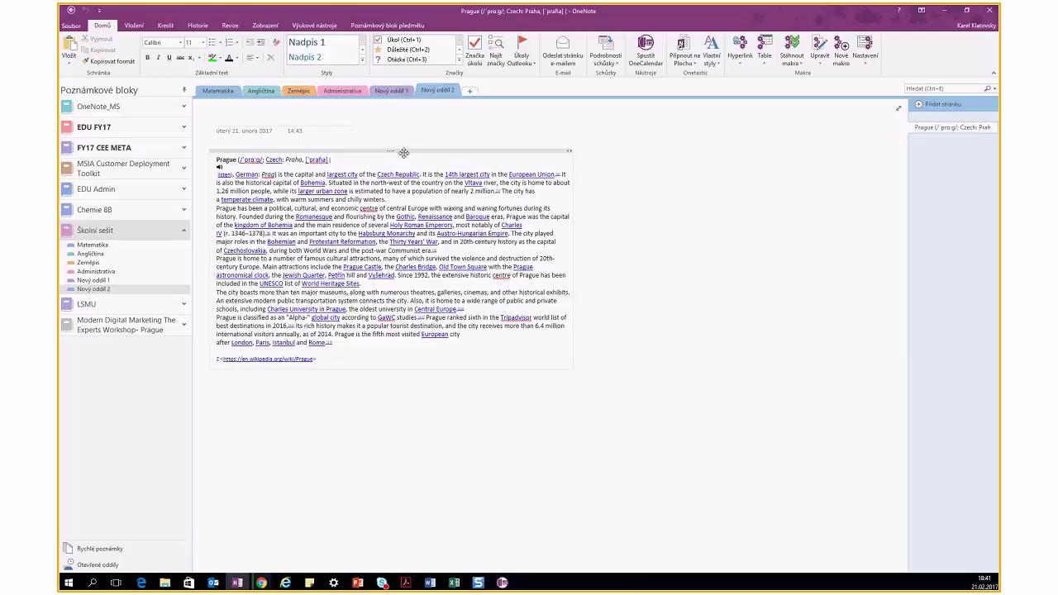
- Bring up the class notebook tools, switch to the Chemie 8B notebook and expand its sections
left_click(369, 27)
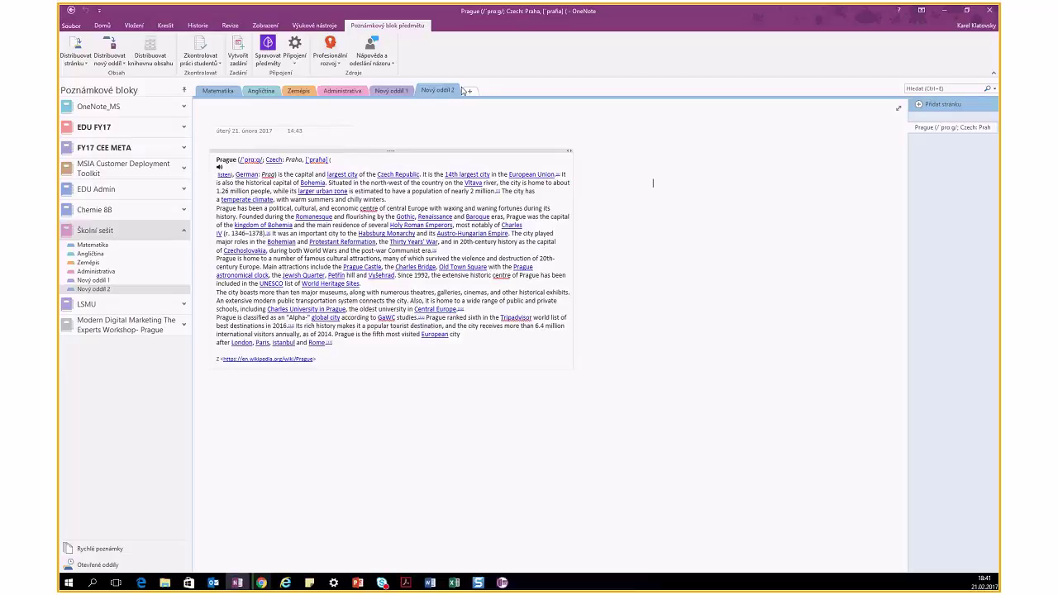
left_click(155, 212)
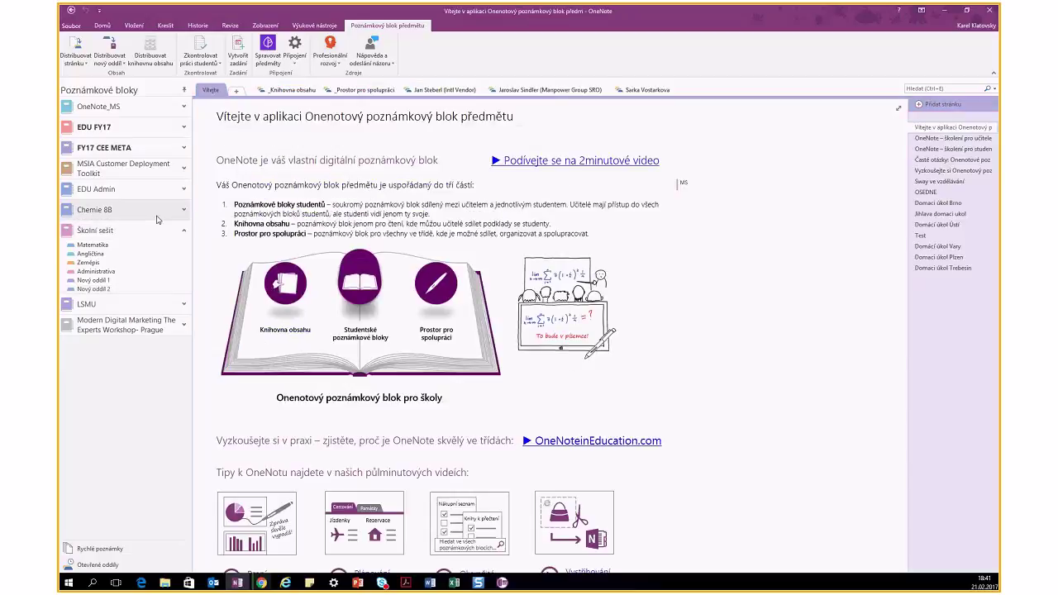
left_click(183, 210)
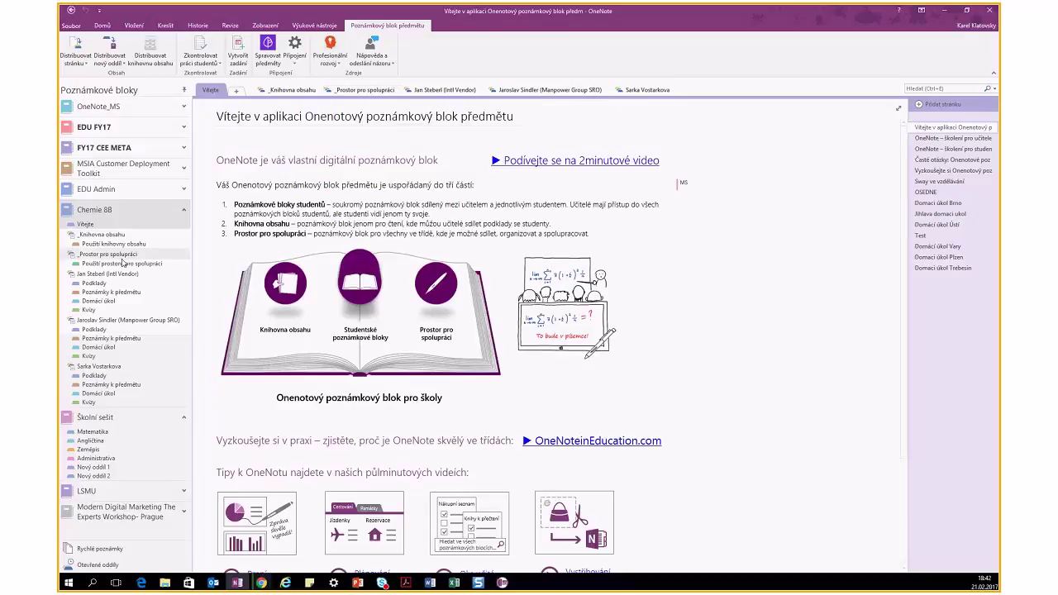
left_click(287, 96)
left_click(198, 94)
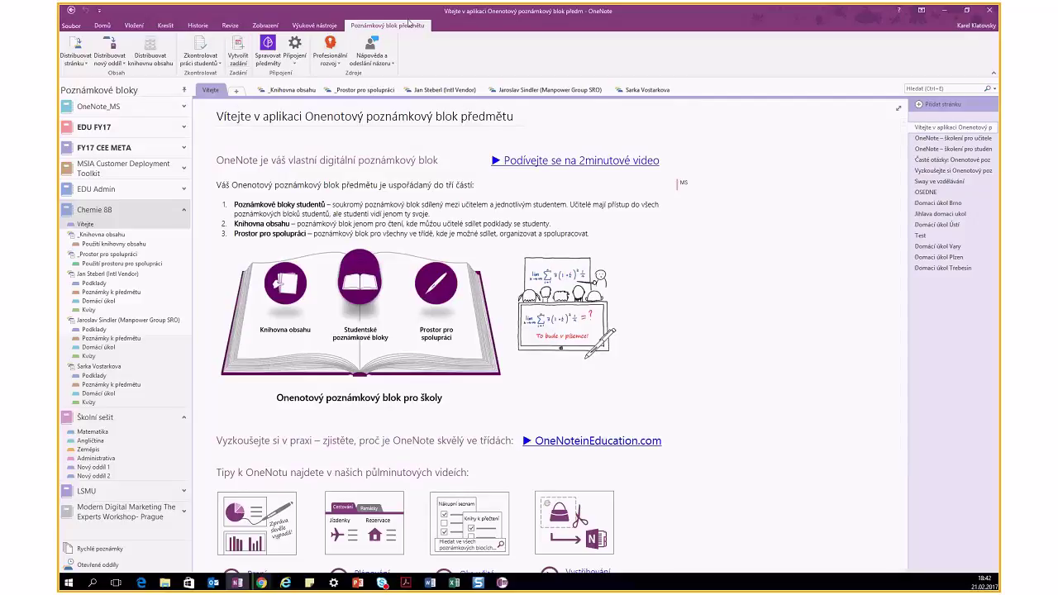
left_click(390, 58)
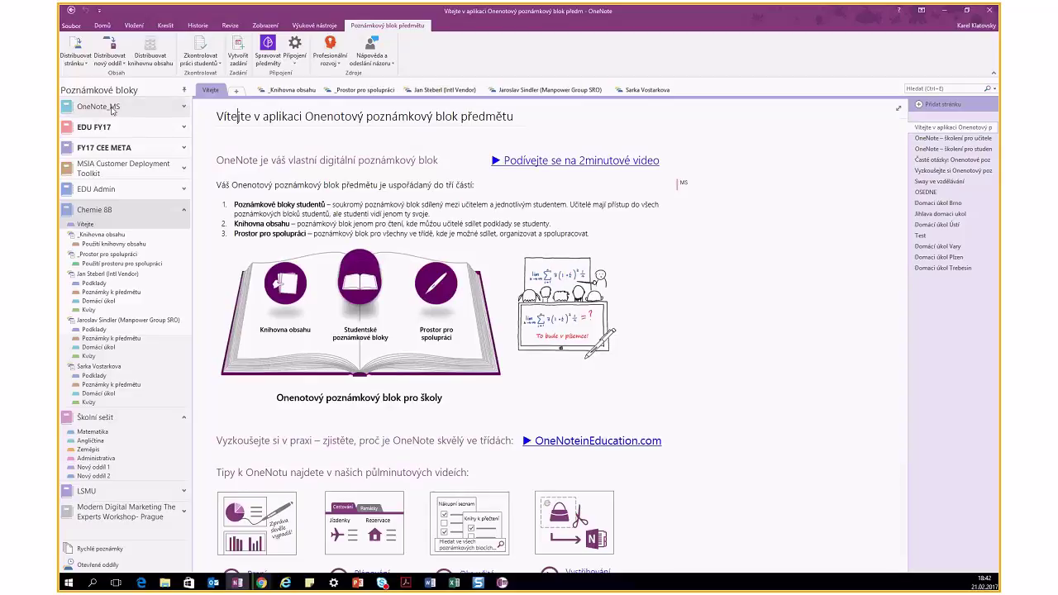
- Add a page titled "Domácí úkol VU" containing the text "Vypracujete referat"
left_click(918, 107)
type("Domácí úkol VU")
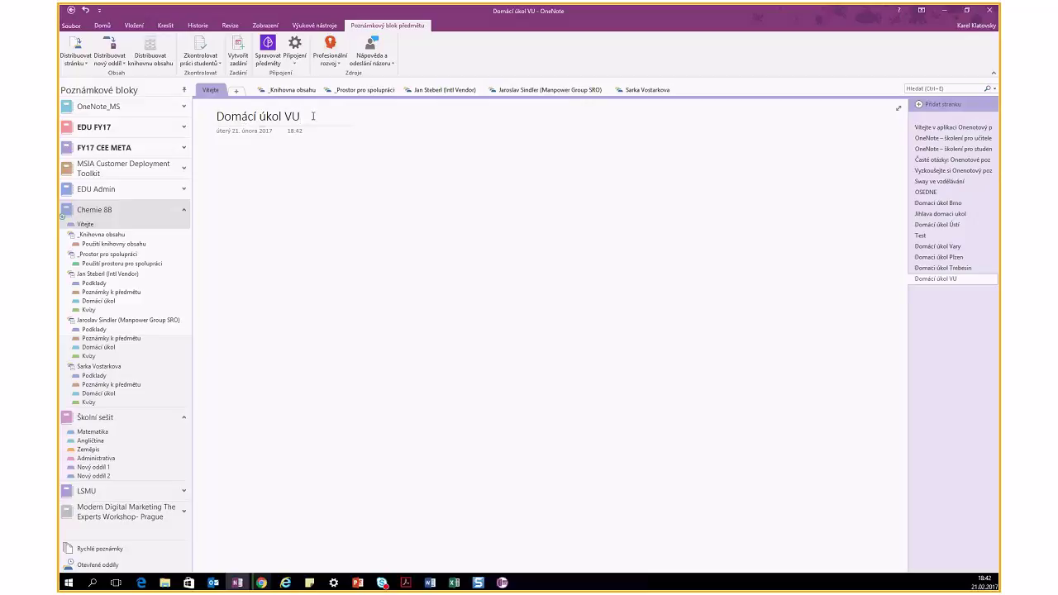
left_click(222, 157)
type("Vypracujete re")
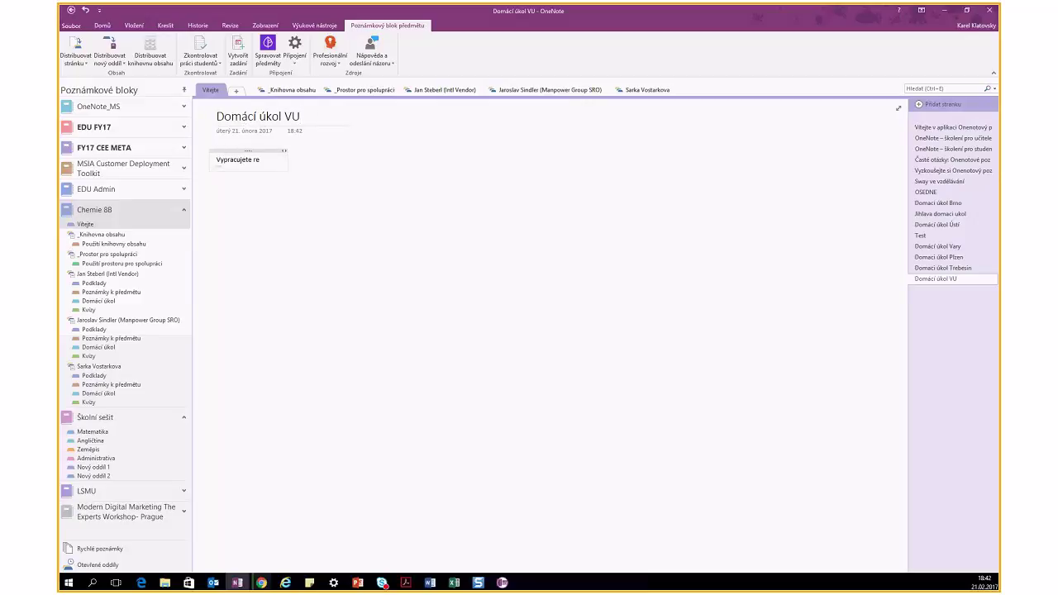
type("ferat")
- Distribute the page to the students' Domácí úkol sections, check the copy in the first student's notebook and return to the original
left_click(79, 63)
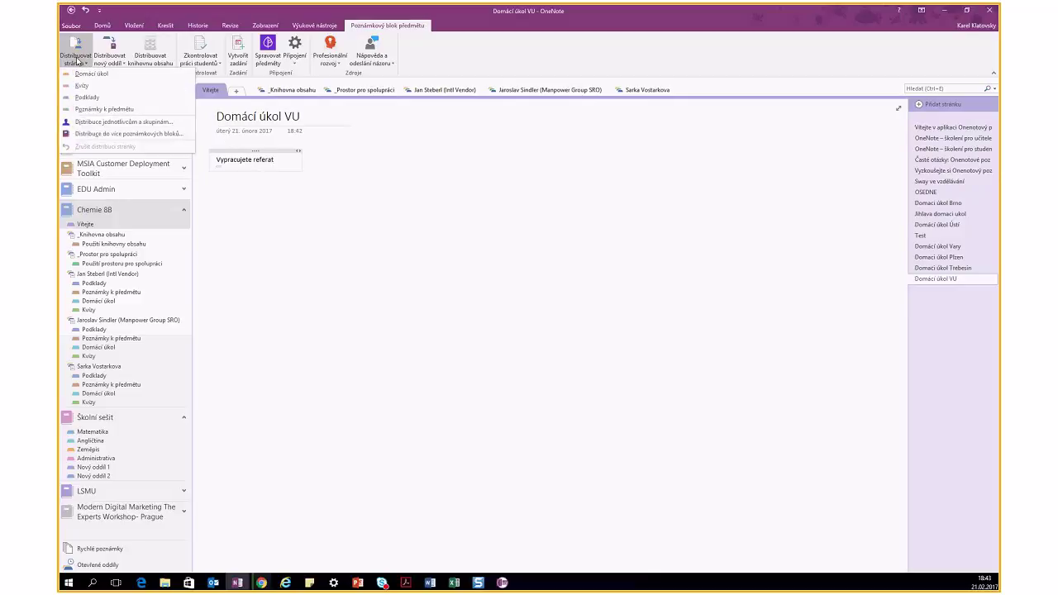
left_click(91, 75)
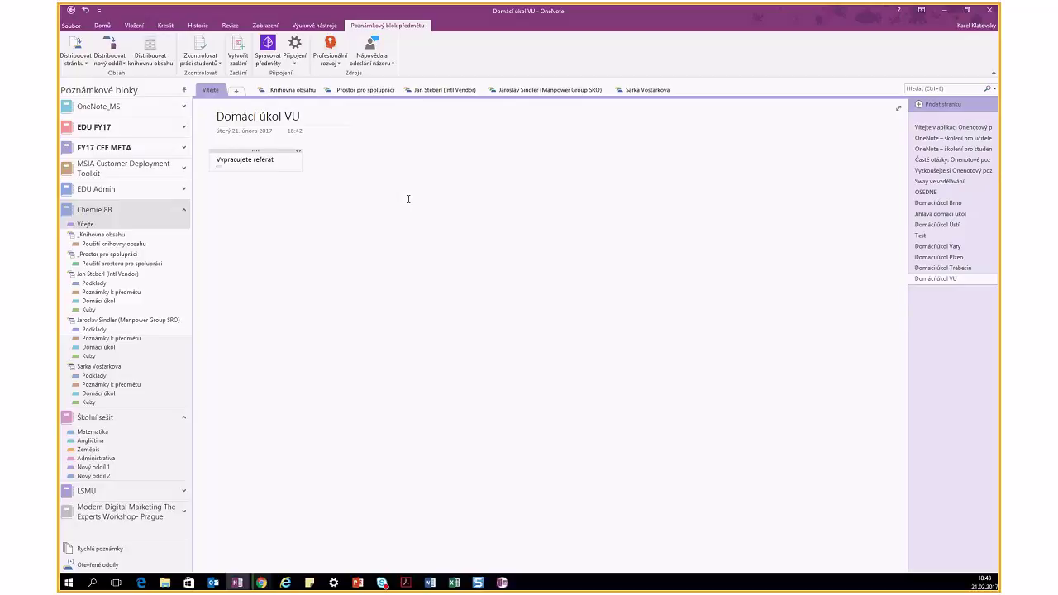
left_click(410, 97)
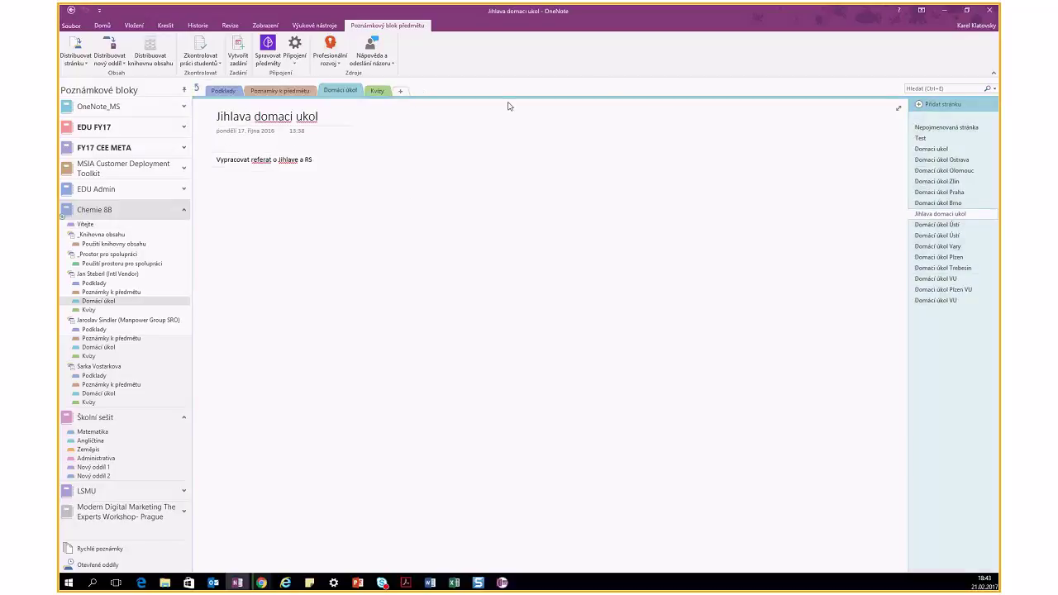
left_click(946, 303)
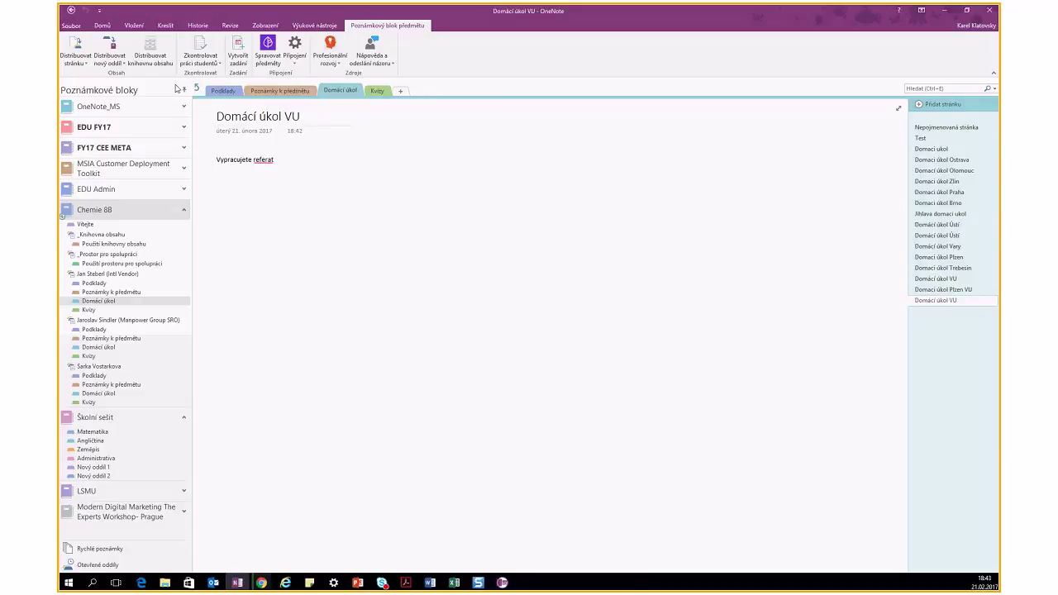
left_click(195, 88)
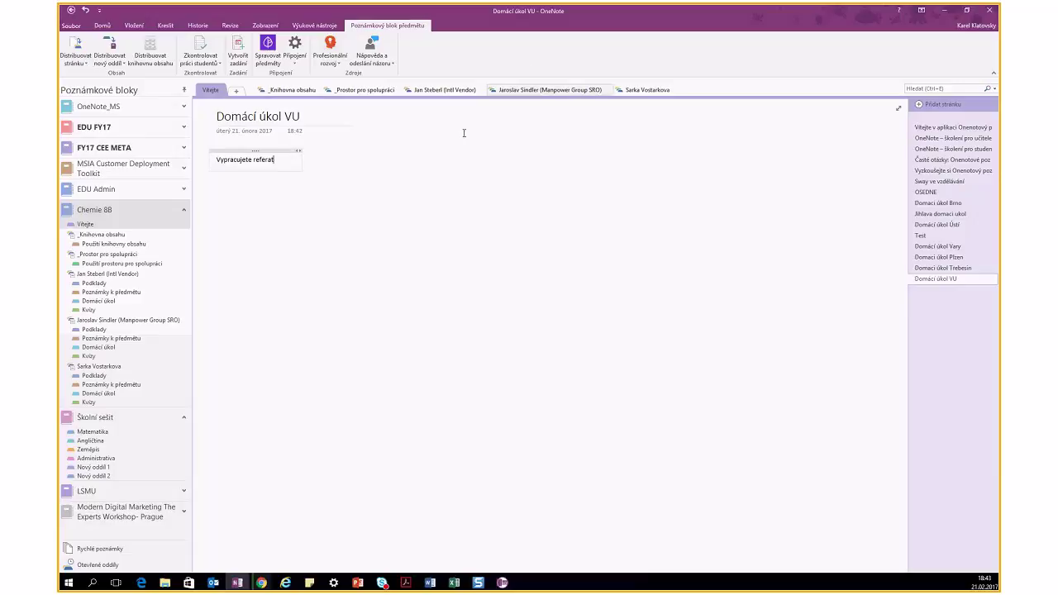
- View the class notebook's connection management settings and close them without changes
left_click(294, 64)
left_click(310, 73)
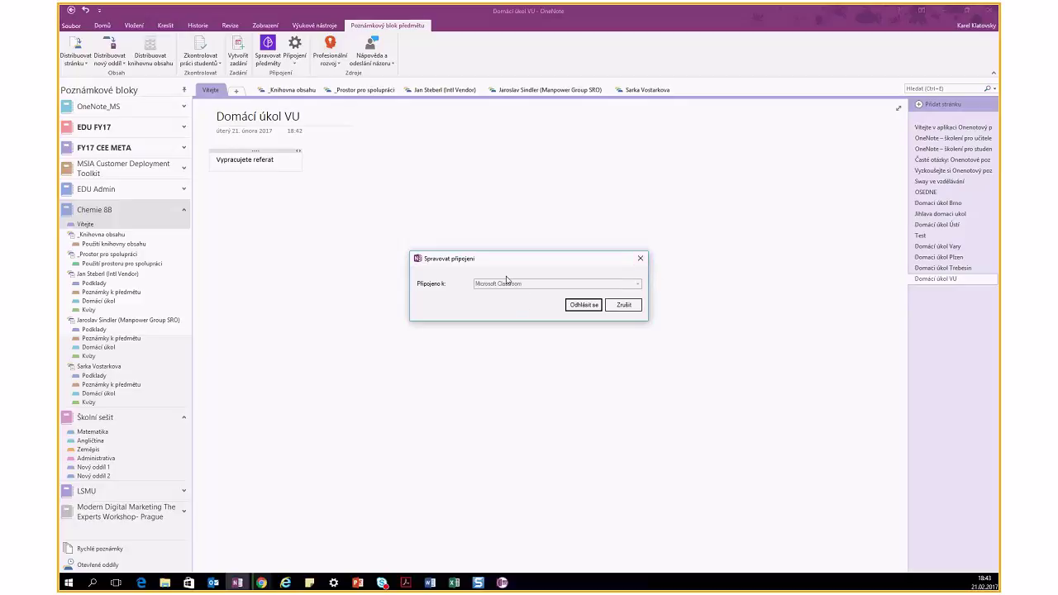
left_click(645, 261)
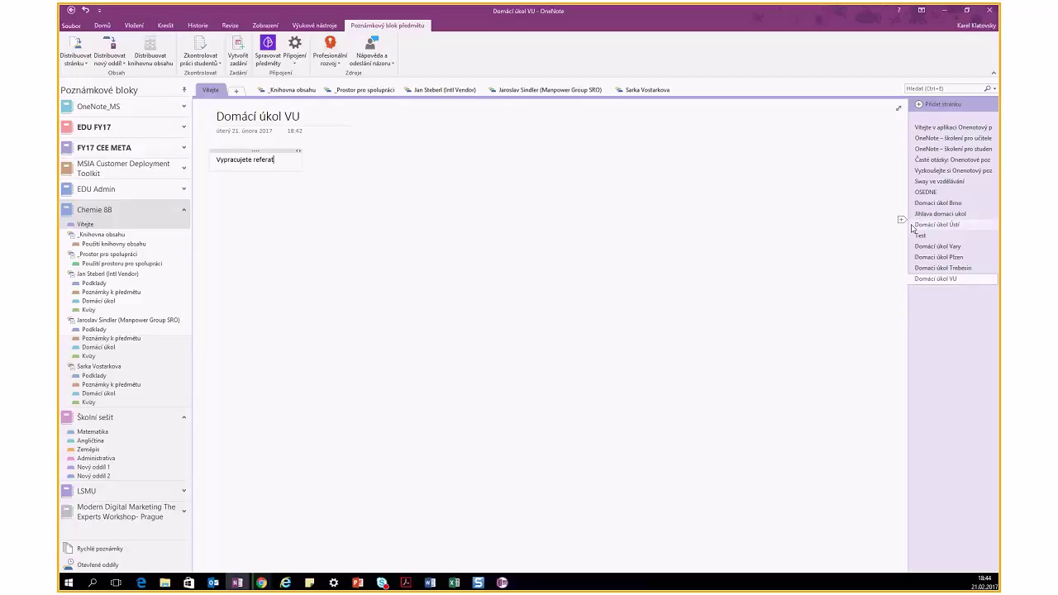
- View the section options for reviewing student work, and open the _Knihovna obsahu section group
left_click(212, 64)
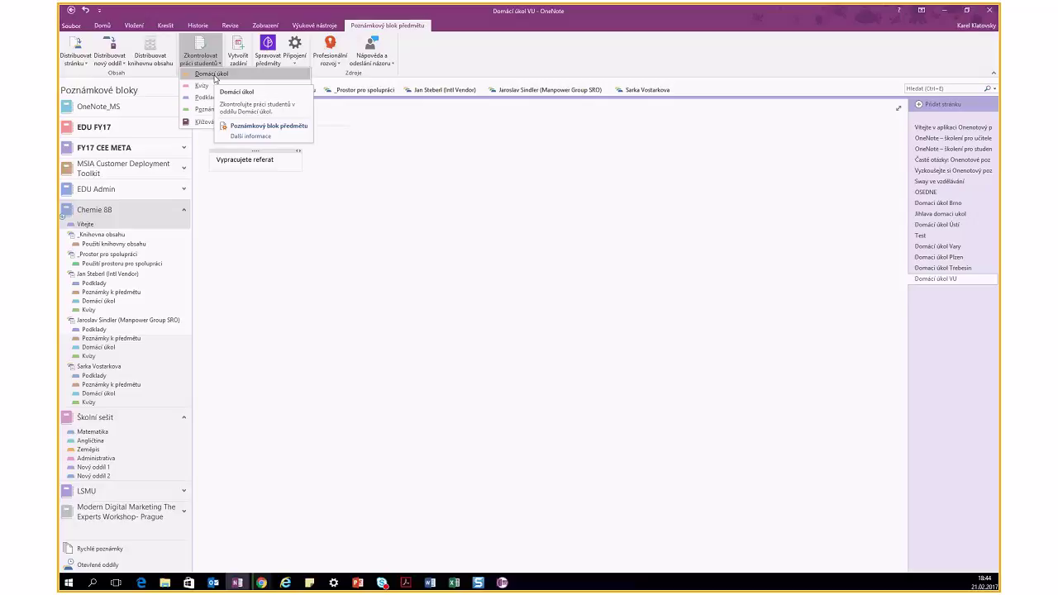
left_click(400, 113)
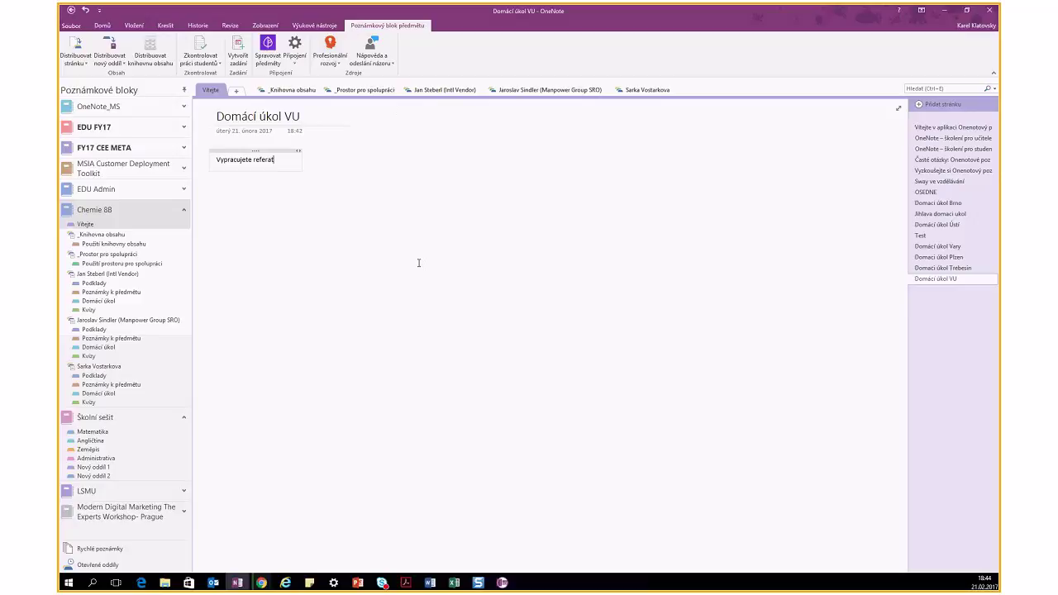
left_click(293, 94)
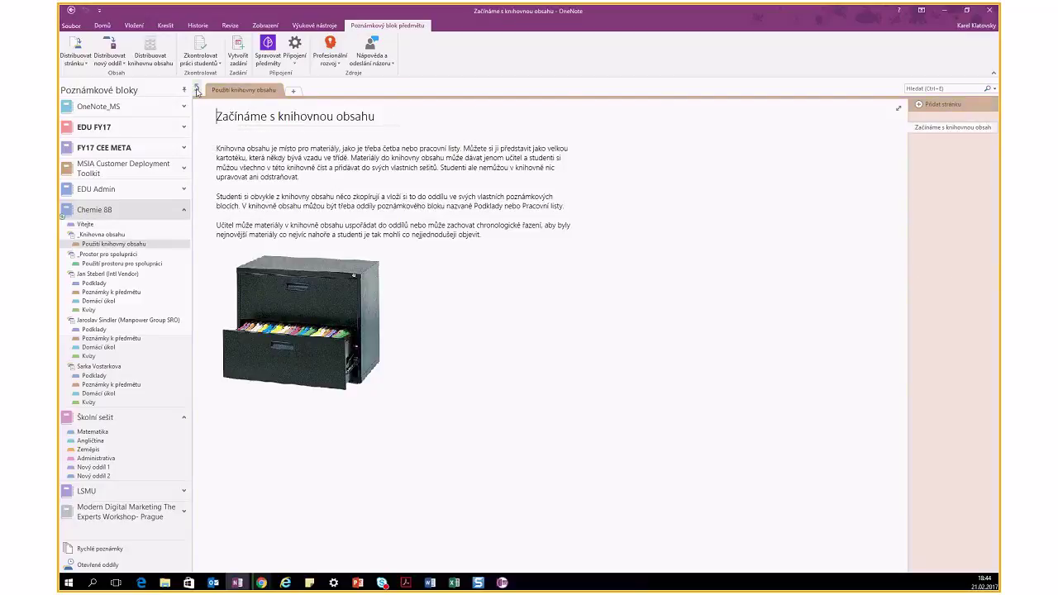
- View the _Prostor pro spolupráci section group, return to the Domácí úkol VU page and check the destinations offered for page distribution
left_click(196, 91)
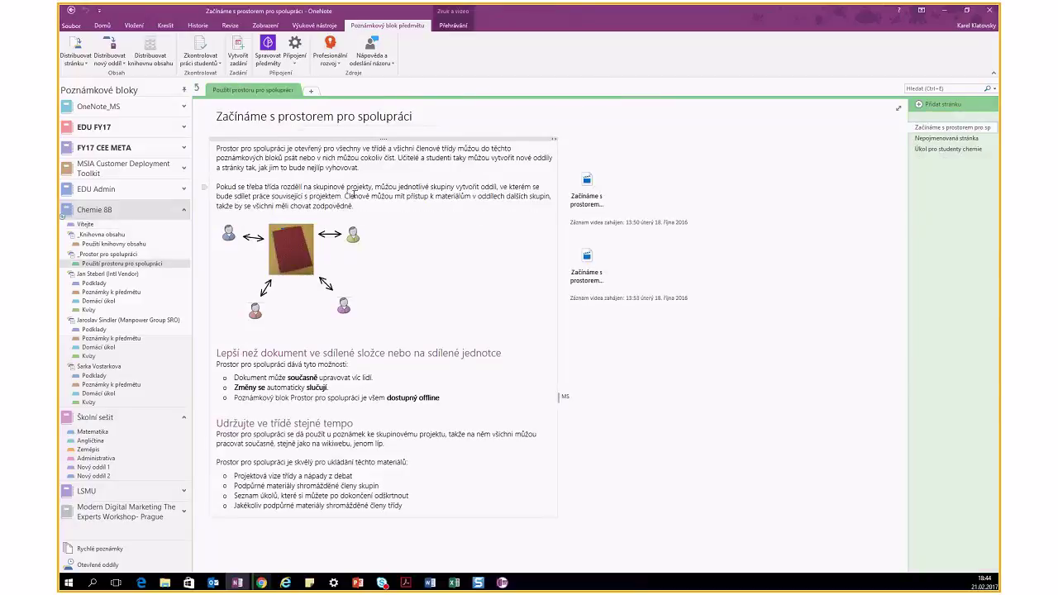
left_click(197, 91)
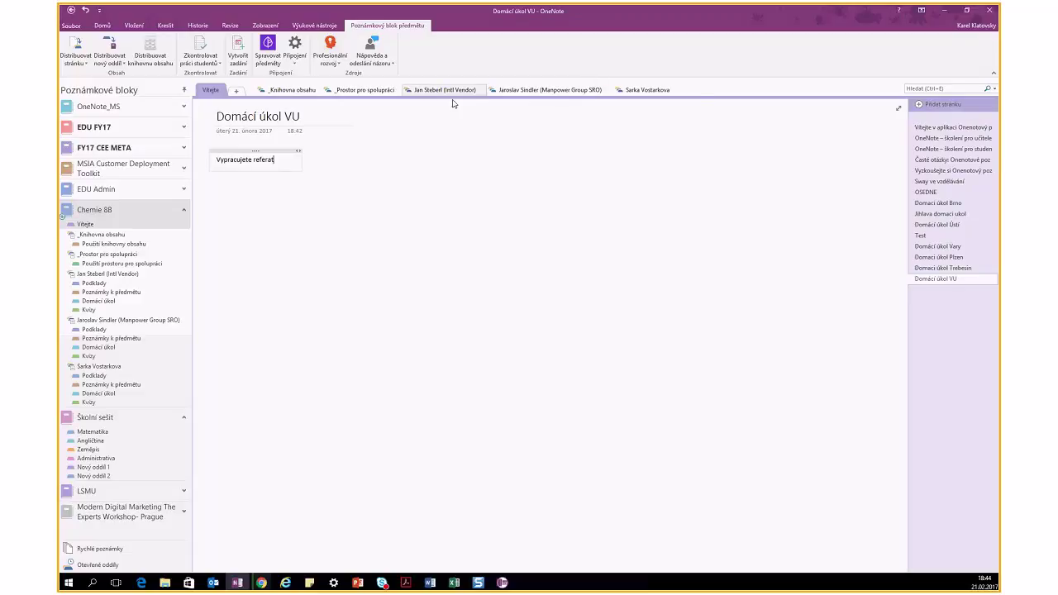
left_click(84, 51)
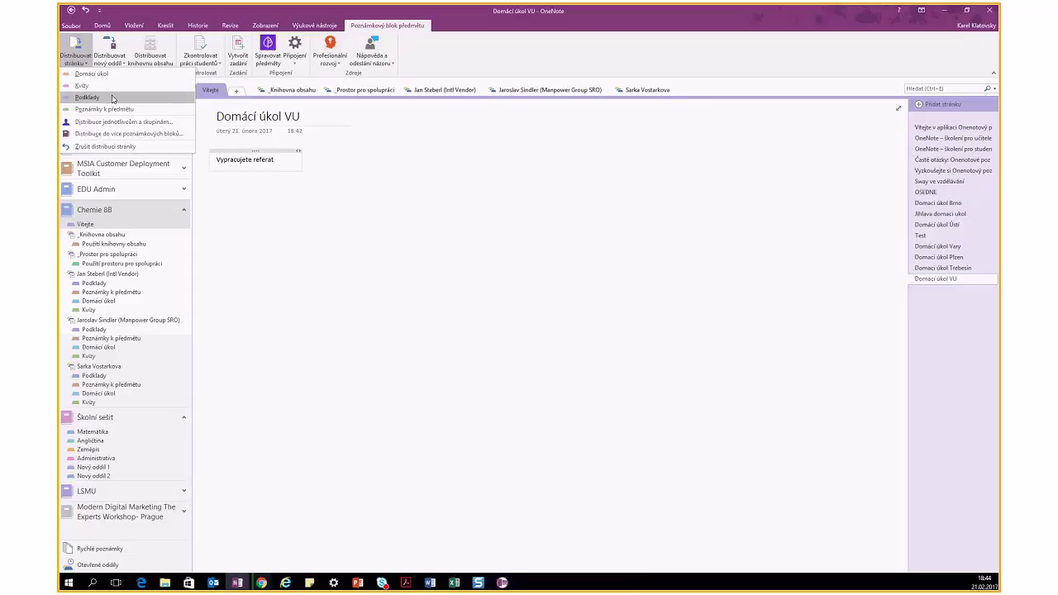
left_click(382, 176)
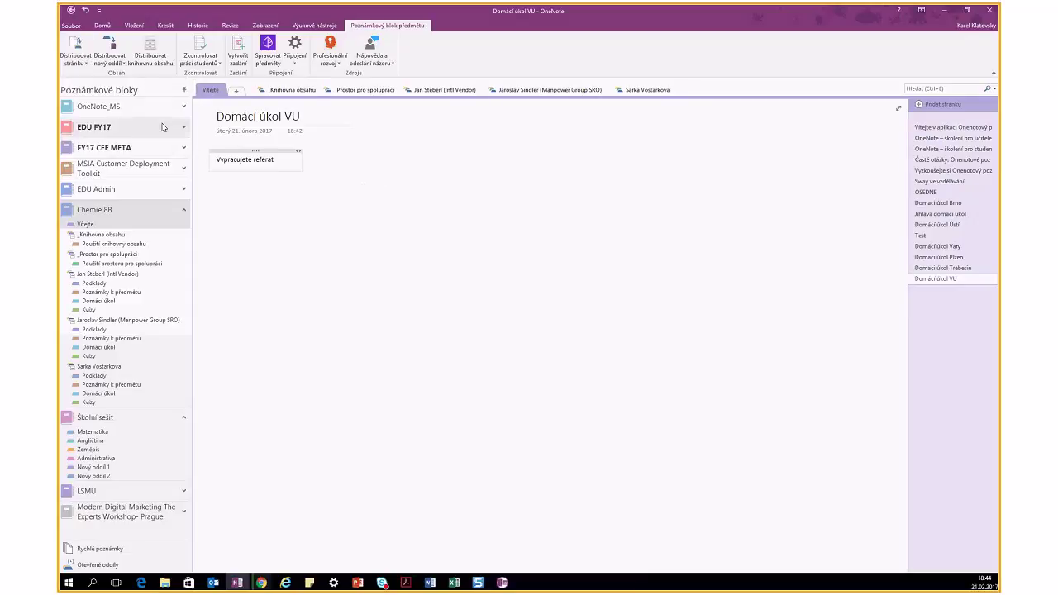
- View the "Domaci úkol Plzen VU" page in the first student's Domácí úkol section and return to the Vítejte section
left_click(426, 91)
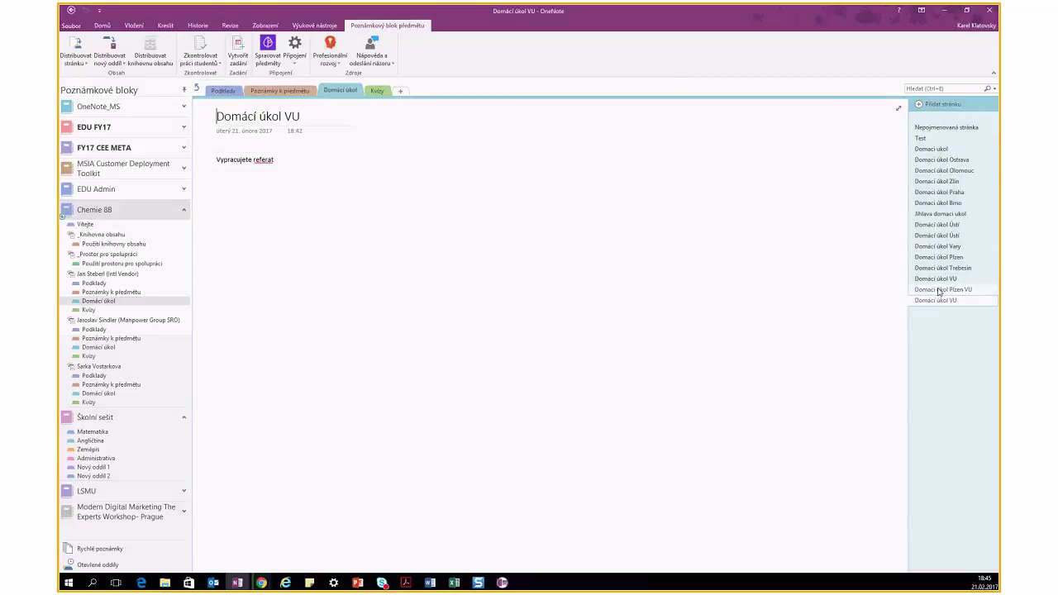
left_click(962, 290)
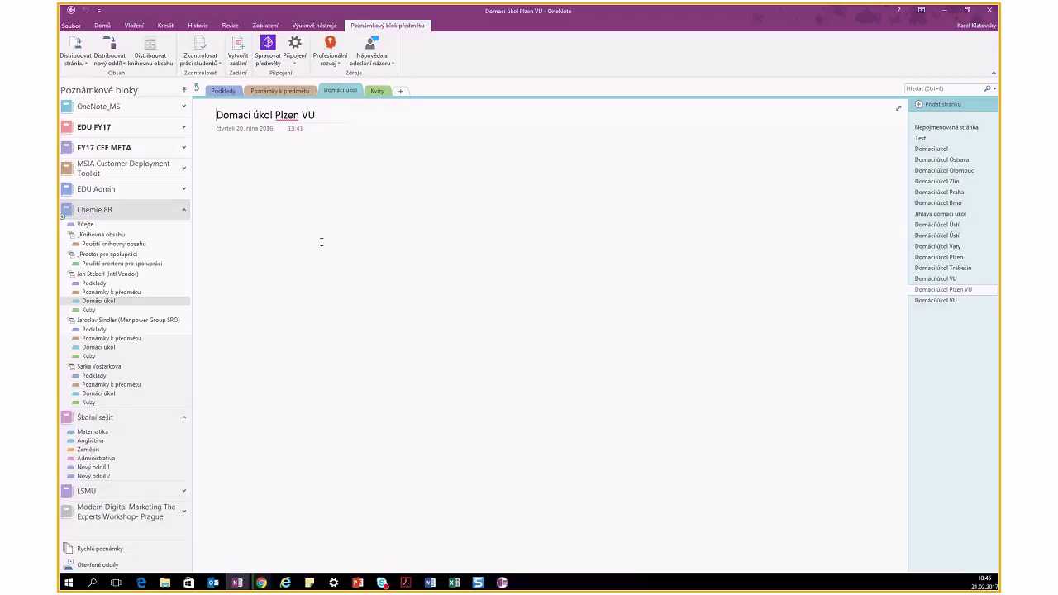
left_click(199, 92)
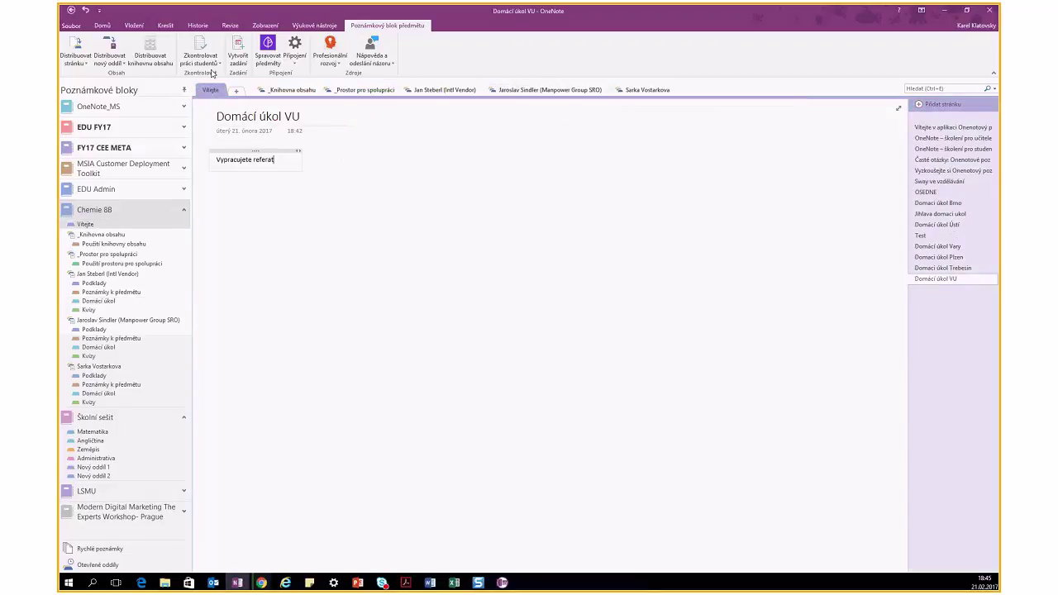
- Review student work in the Domácí úkol sections, viewing the first and second students' pages for "Domaci úkol Plzen VU"
left_click(201, 58)
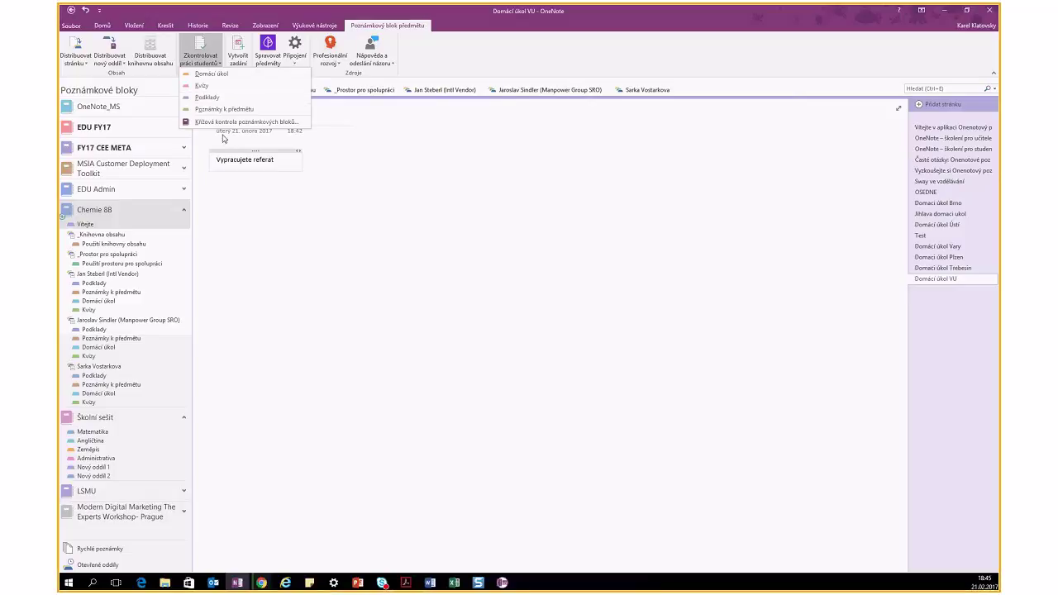
left_click(211, 73)
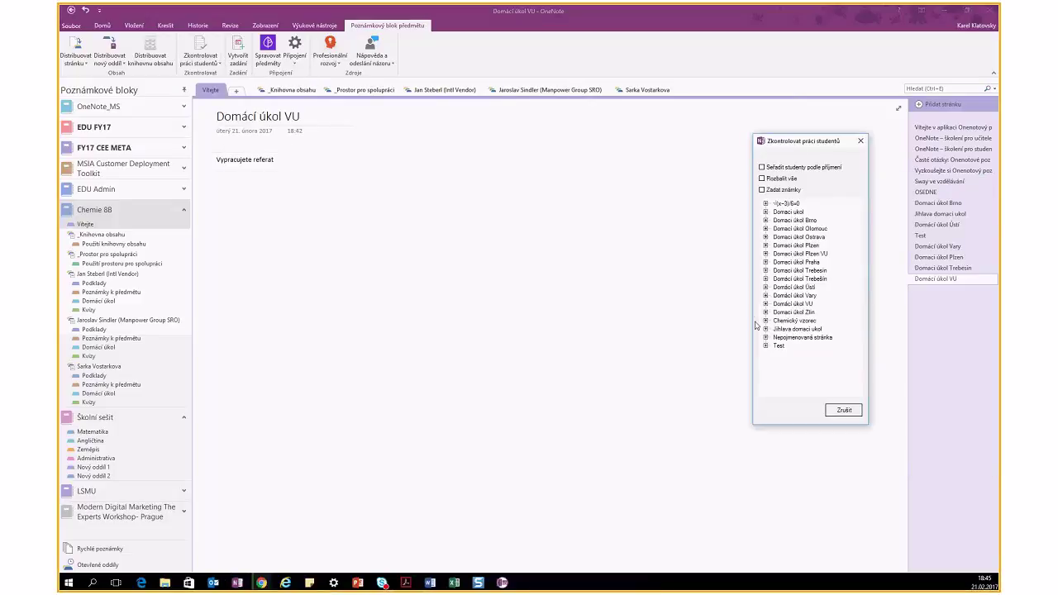
left_click(764, 253)
left_click(795, 263)
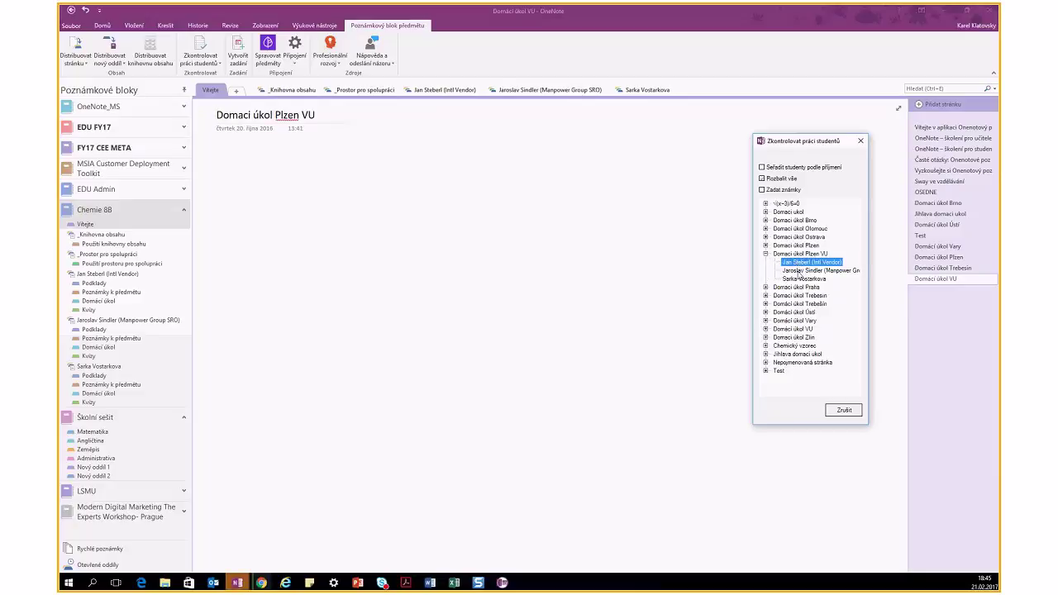
left_click(796, 271)
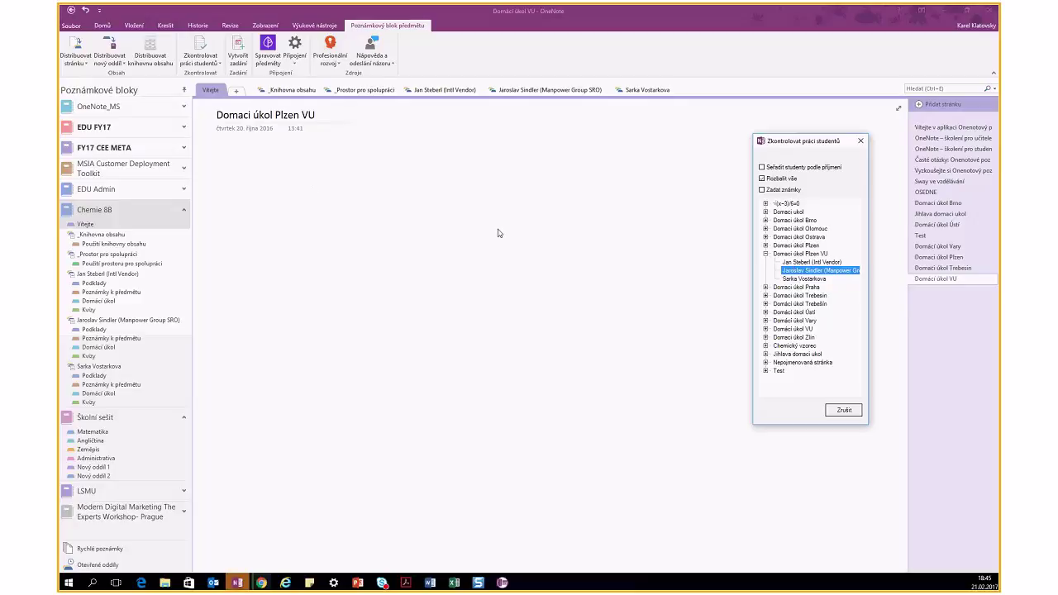
- Show the grade entry option (Zadat známky) for student work, cancel the review and look through the class notebook help and feedback options
left_click(775, 190)
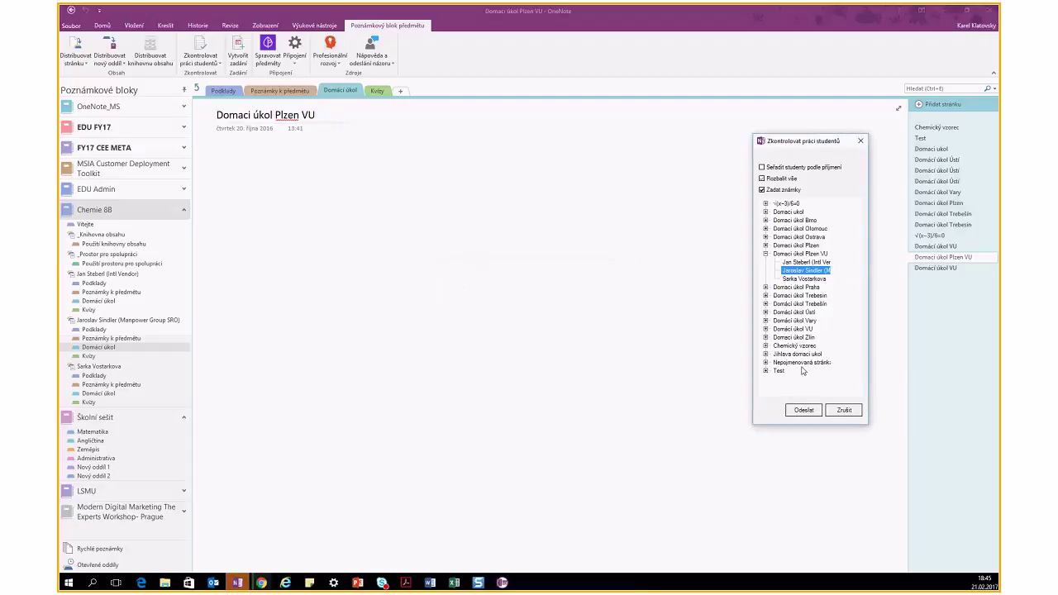
left_click(855, 413)
left_click(374, 61)
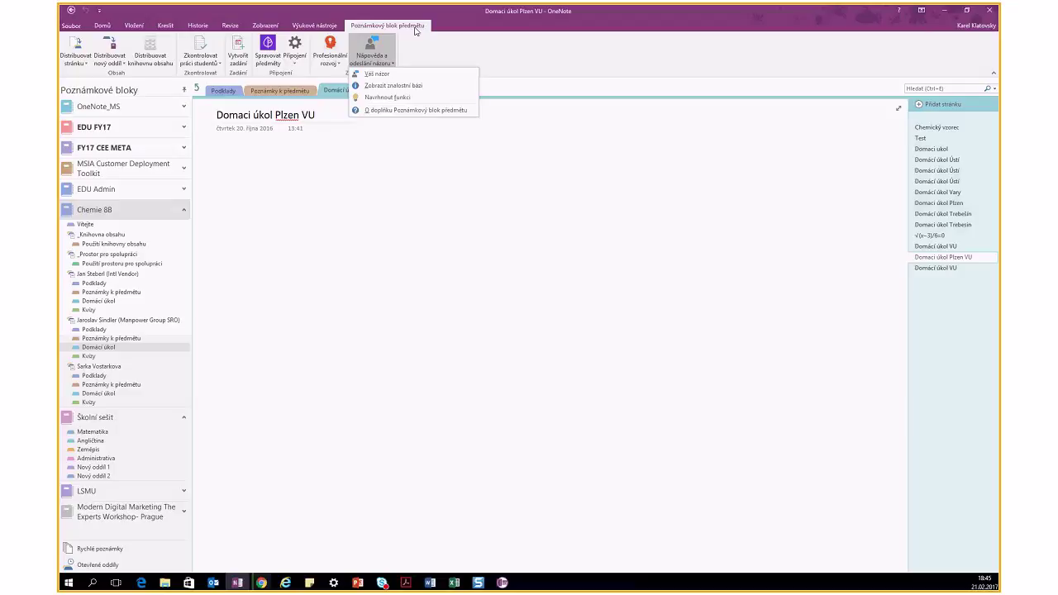
left_click(446, 48)
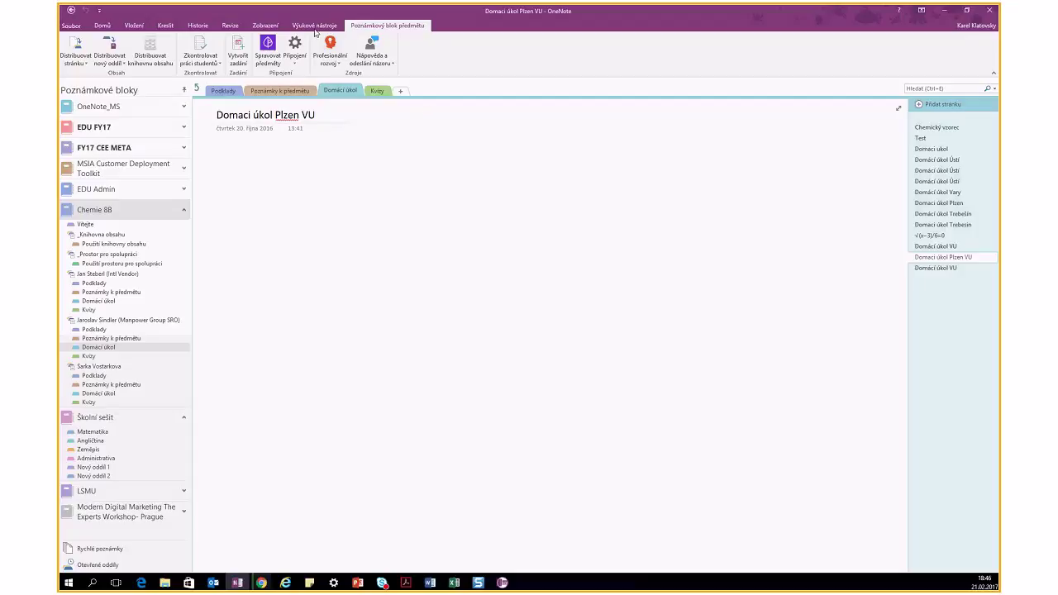
- Open the Prague page in the Angličtina section of Školní sešit and launch Moderní čtečka on its selected text
left_click(315, 27)
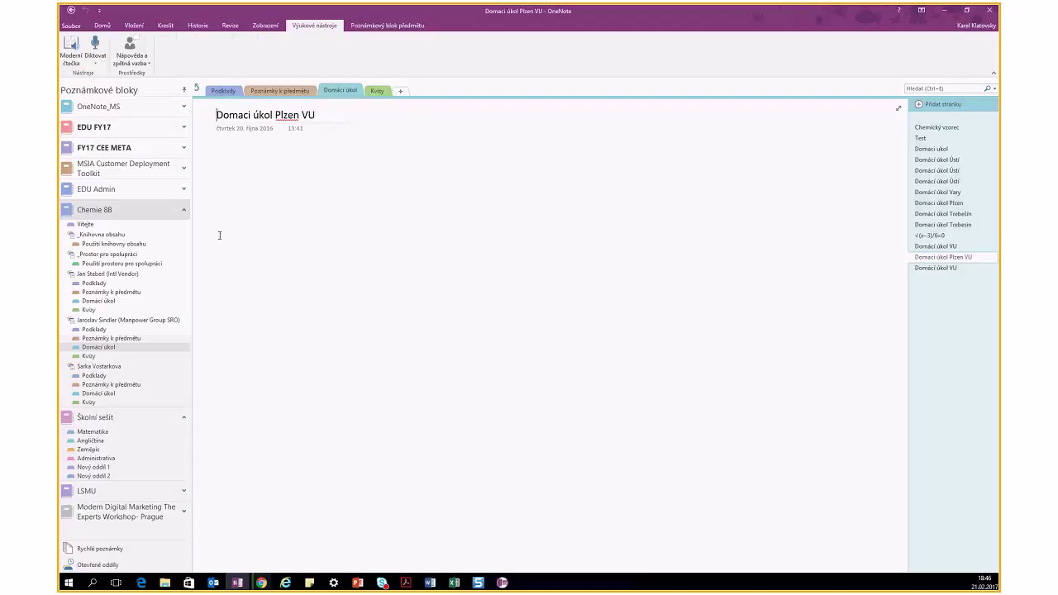
left_click(106, 444)
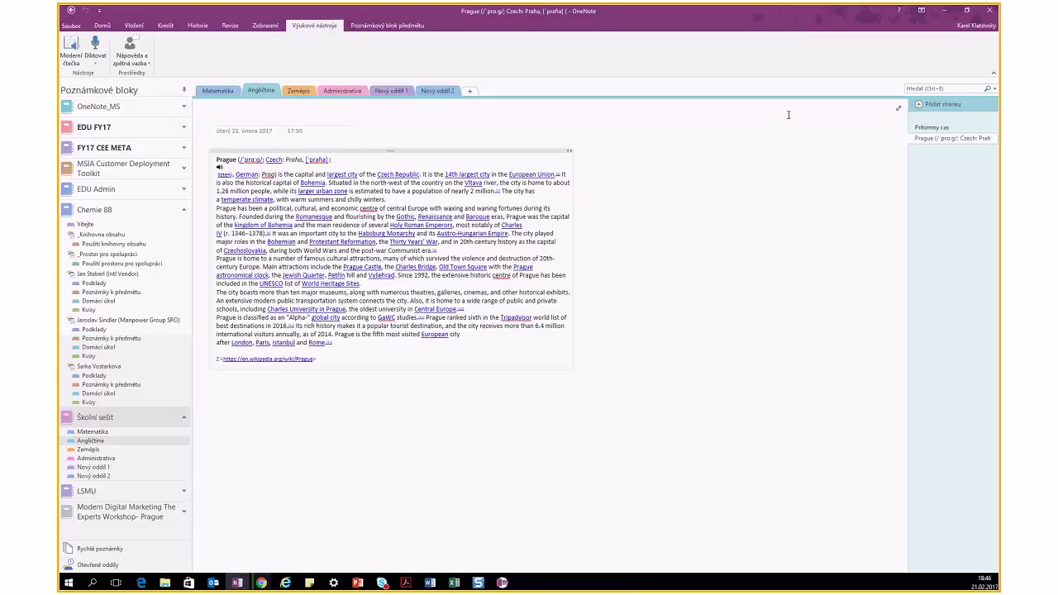
left_click(334, 151)
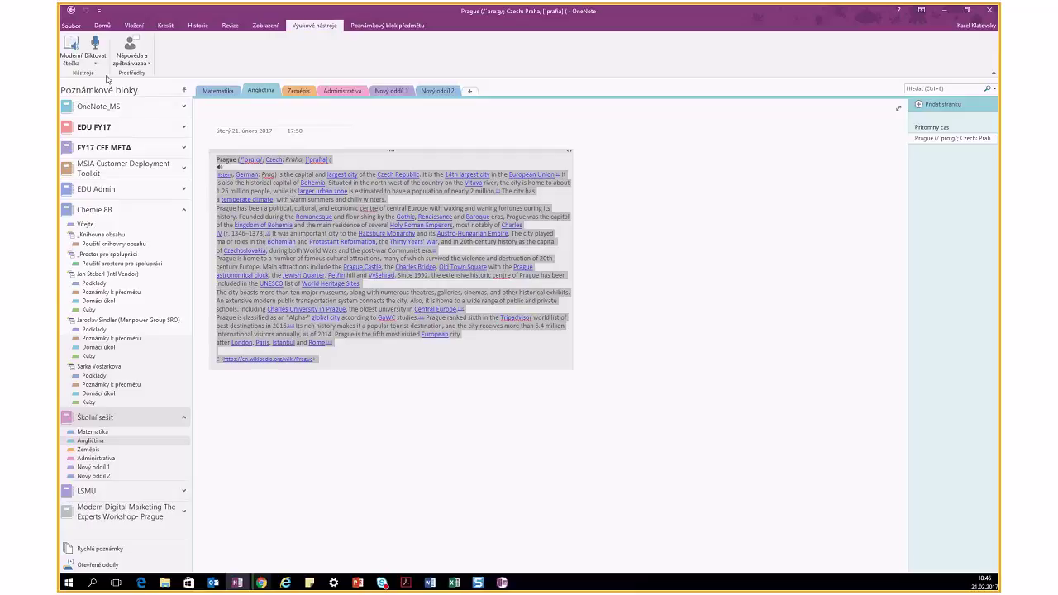
left_click(75, 63)
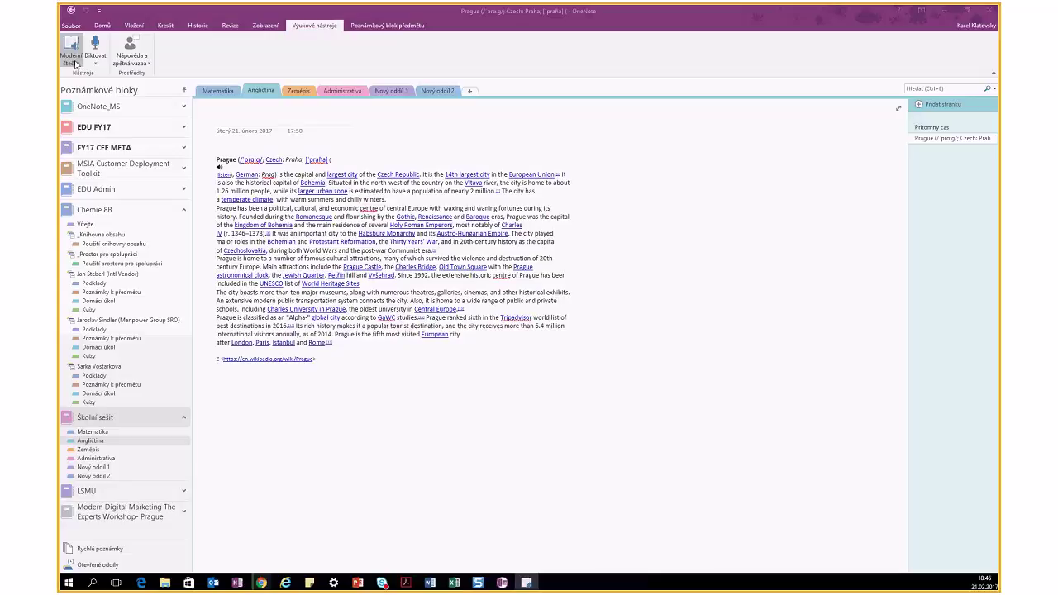